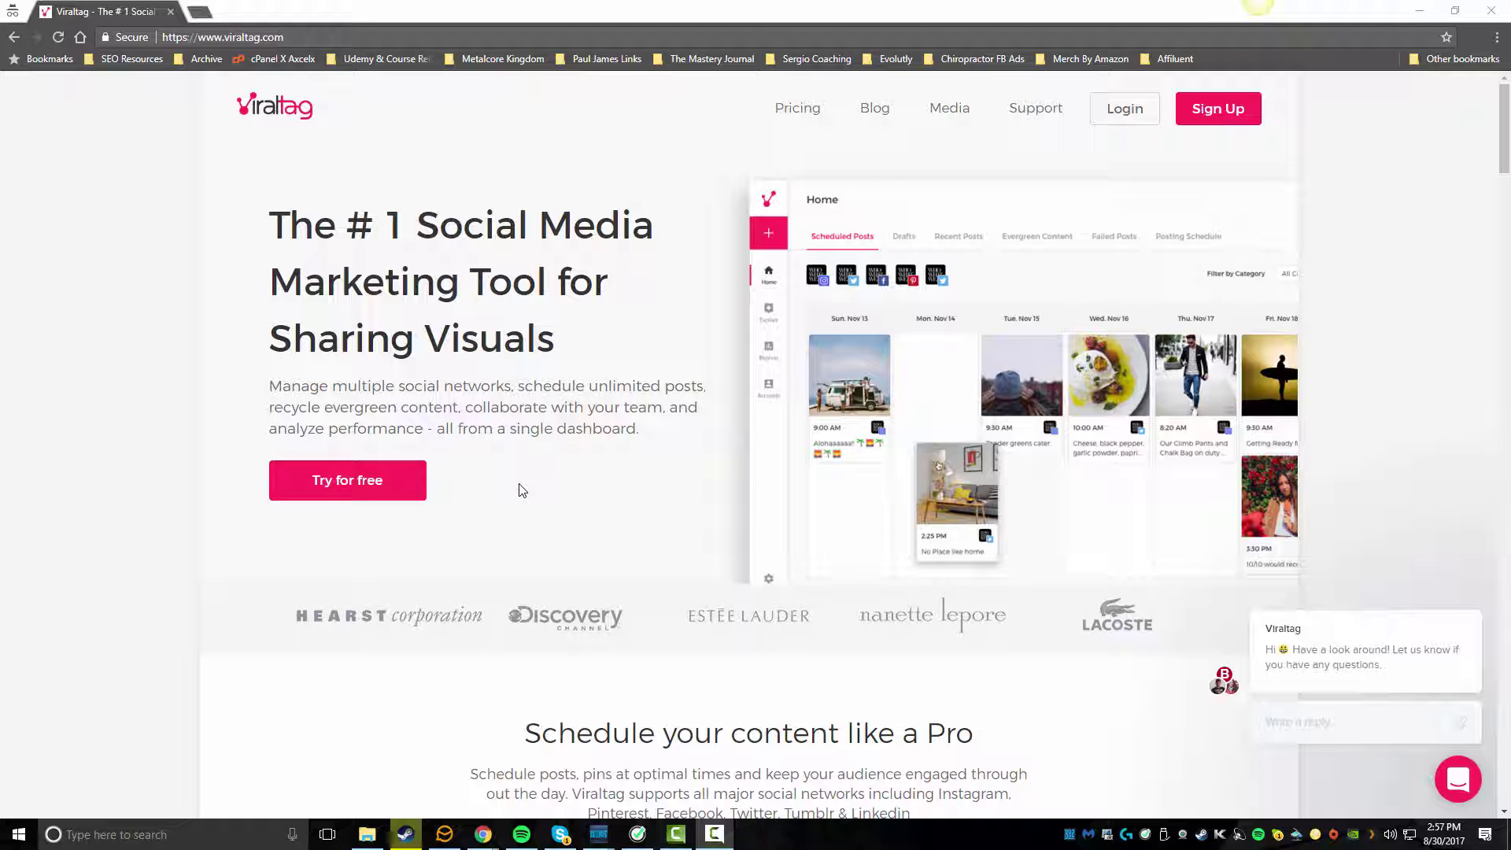
Step: Scroll the homepage past the Schedule, Bulk upload and Unique Posts demos to Content Curation
scroll(468, 671, down, 5)
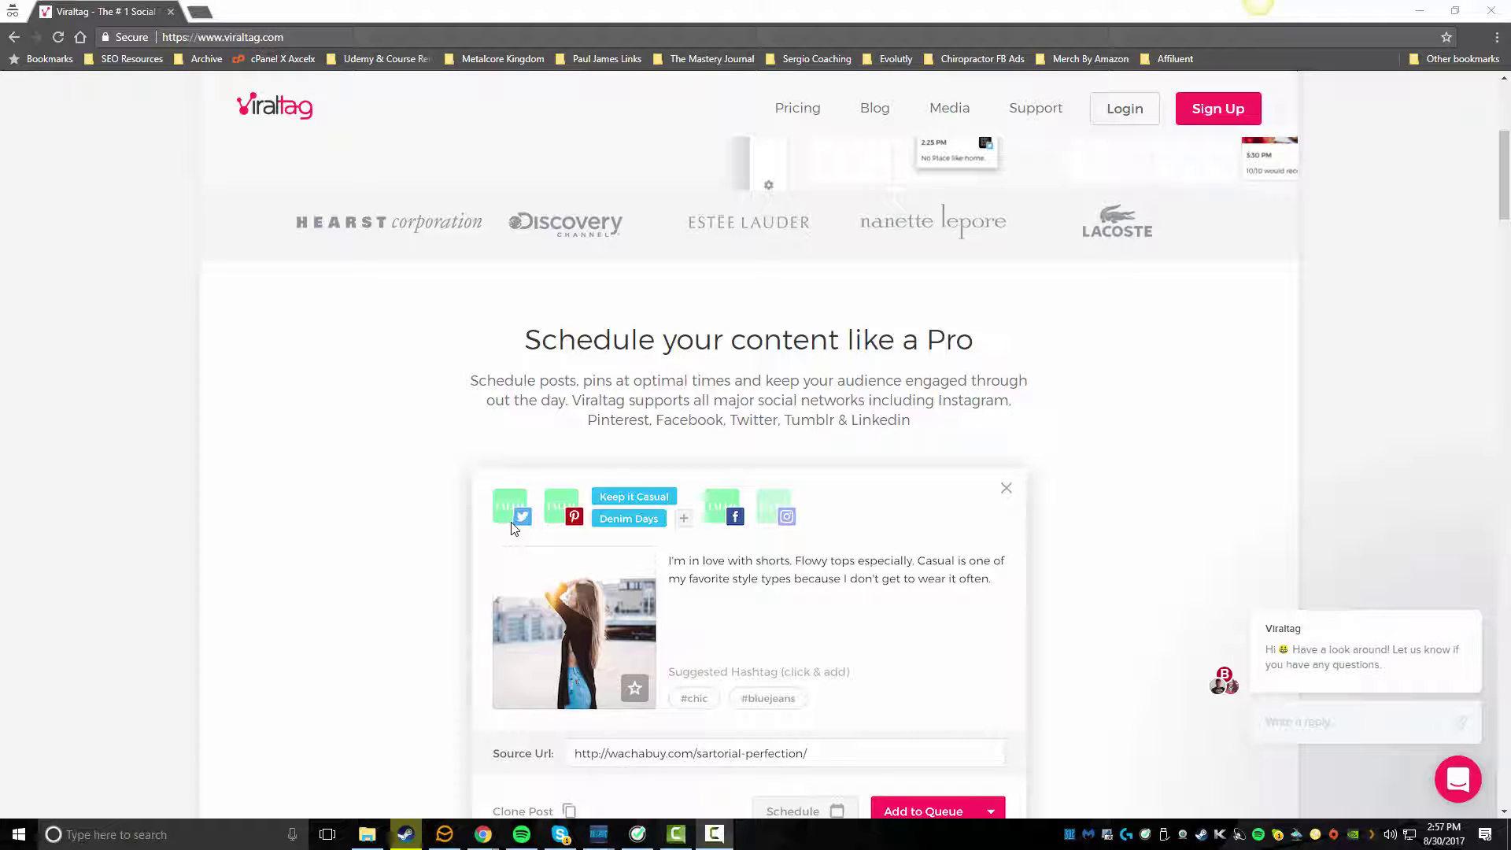
scroll(512, 523, down, 3)
scroll(519, 490, up, 2)
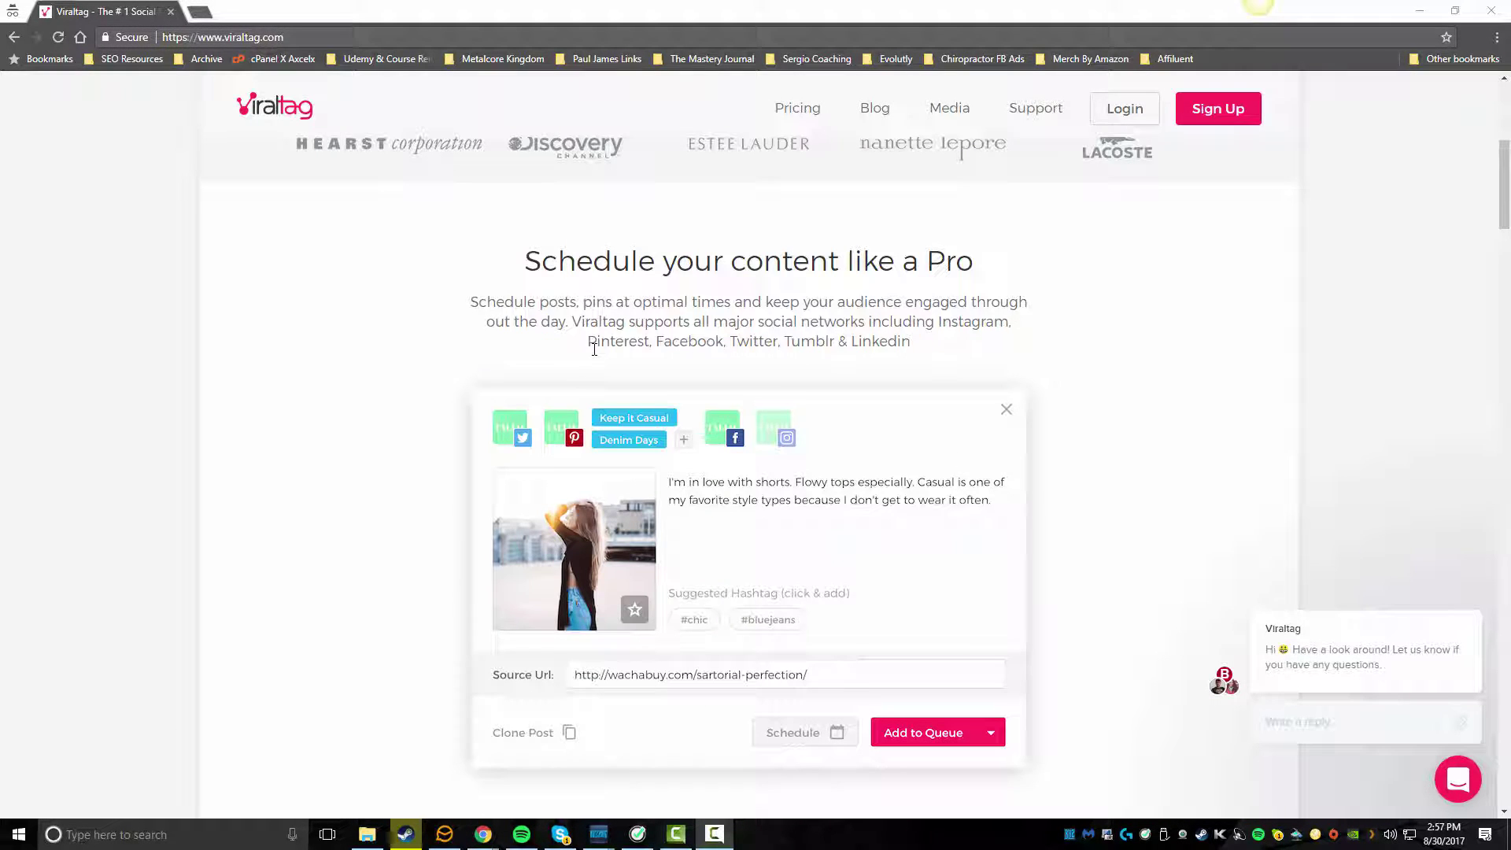
scroll(564, 468, down, 8)
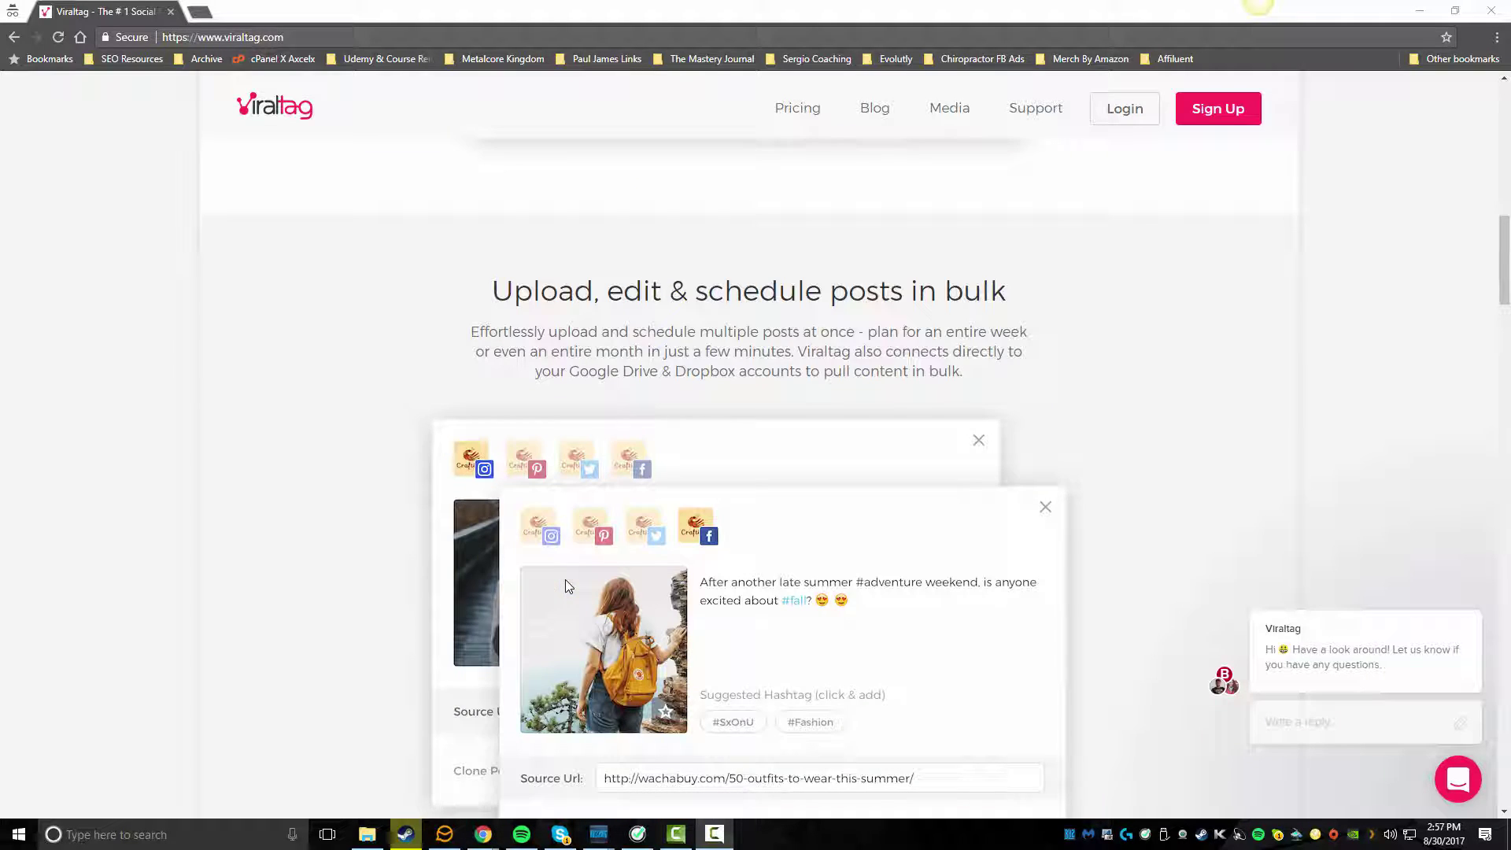
scroll(567, 584, down, 1)
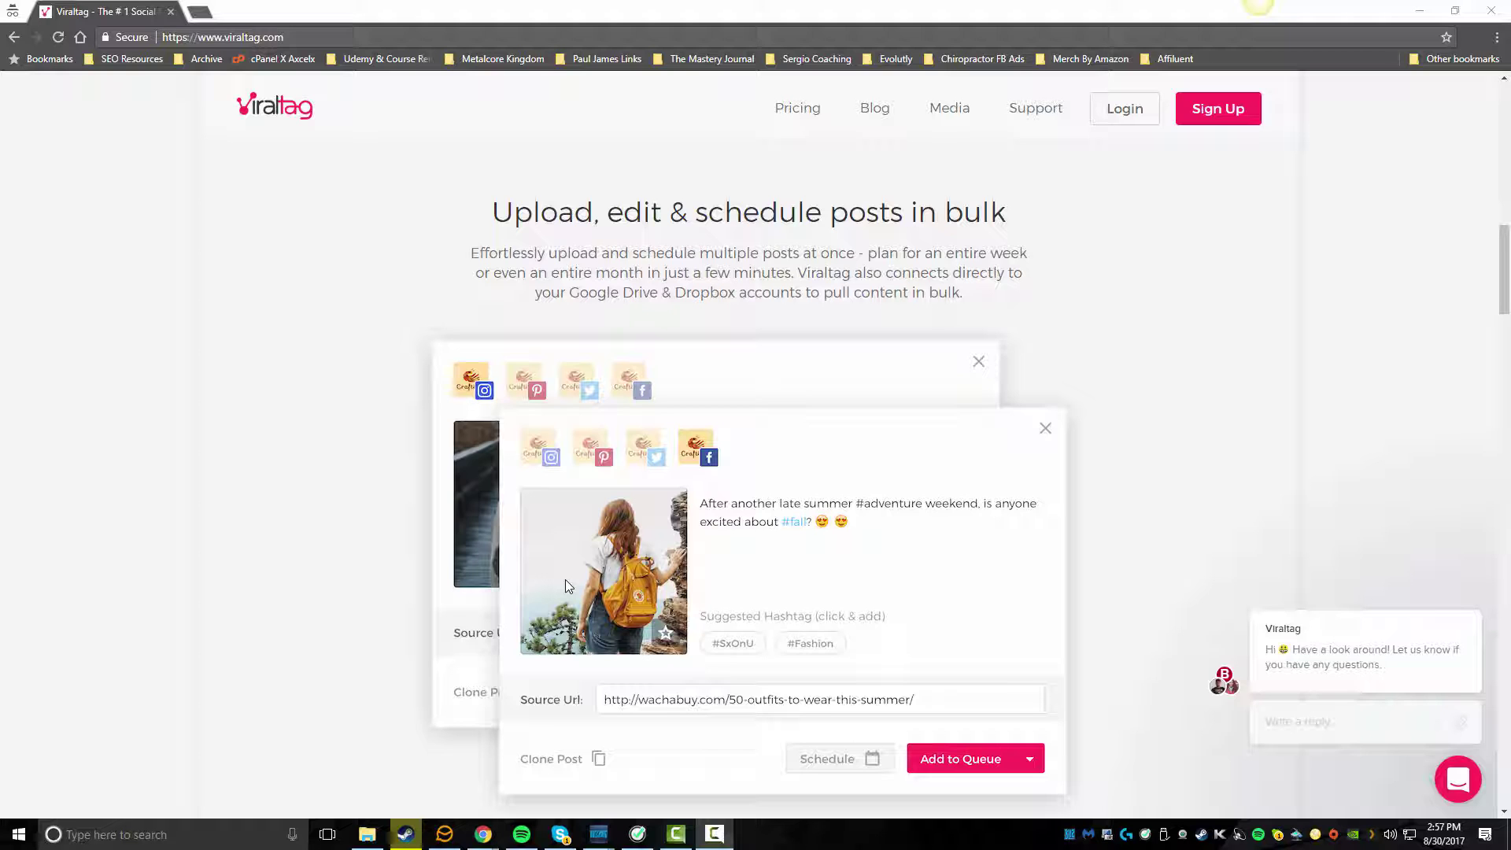
scroll(493, 634, down, 3)
scroll(493, 633, up, 3)
scroll(309, 607, down, 7)
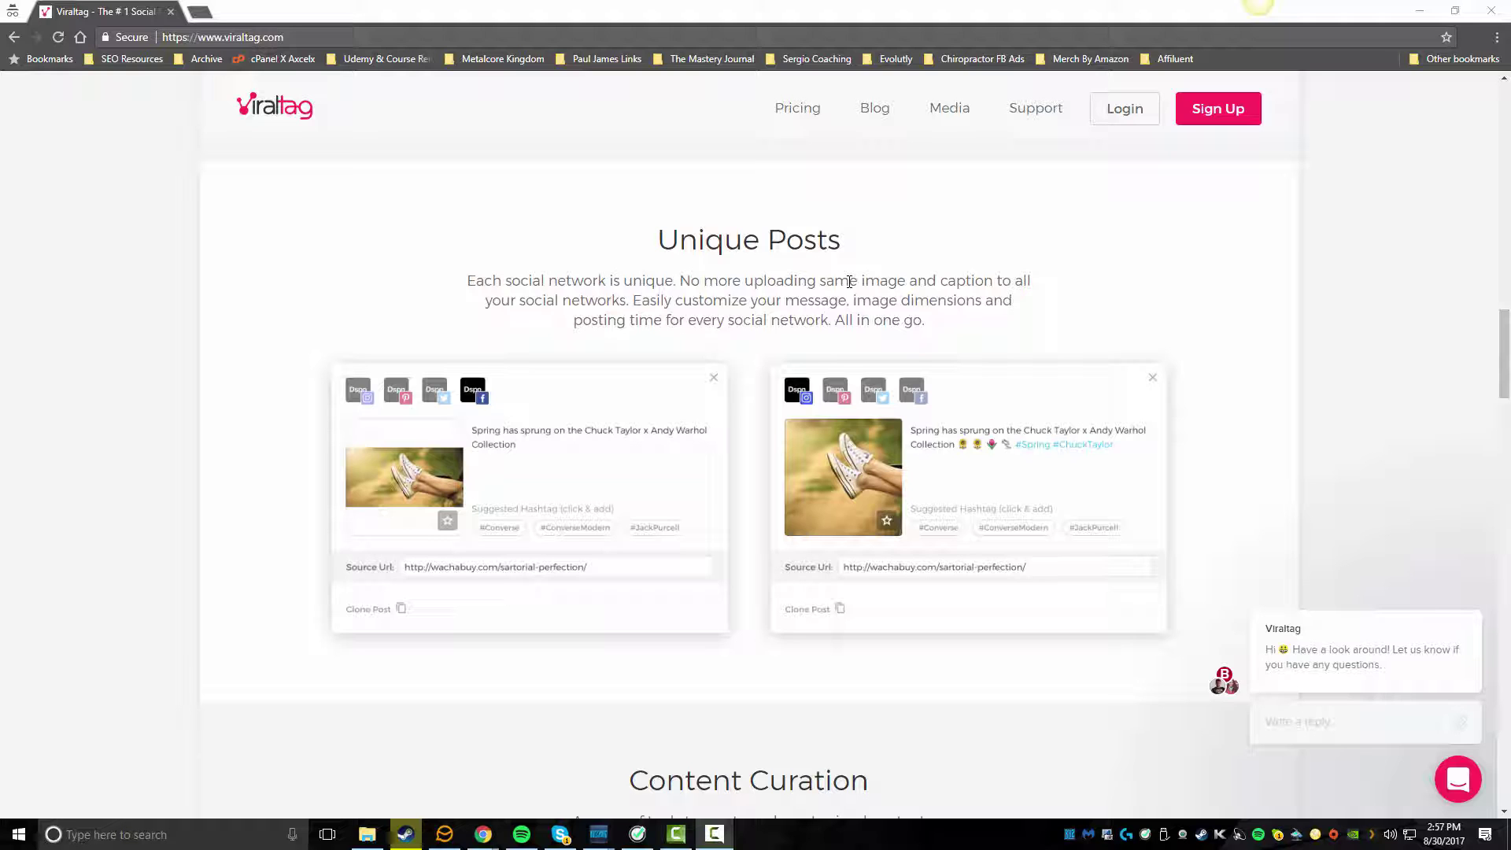
Step: Scroll past Post Recycling and the Collaborate calendar to the Measure Success engagement chart
scroll(782, 446, down, 6)
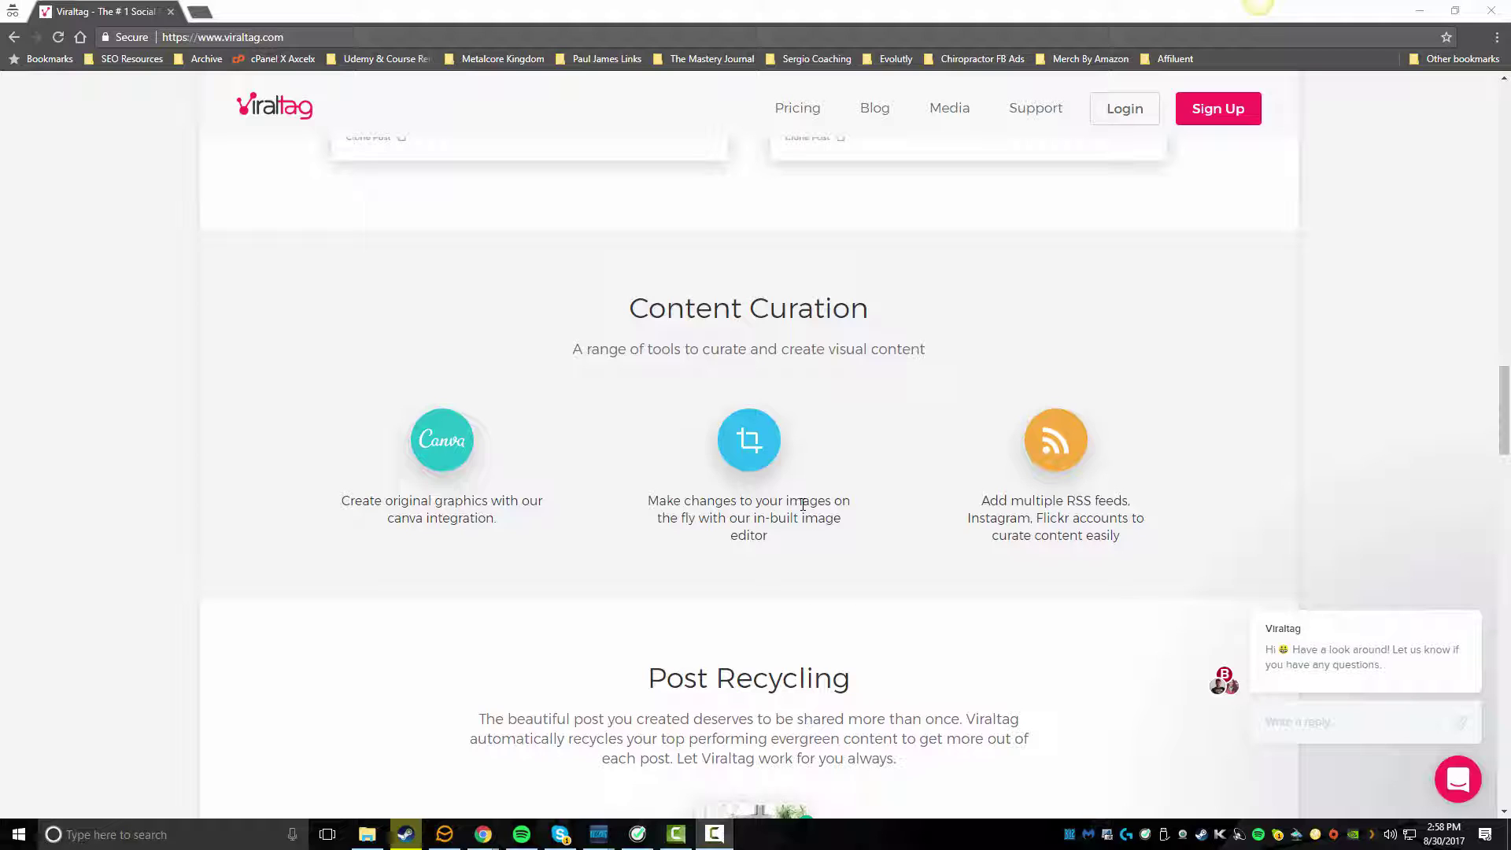
scroll(803, 504, down, 6)
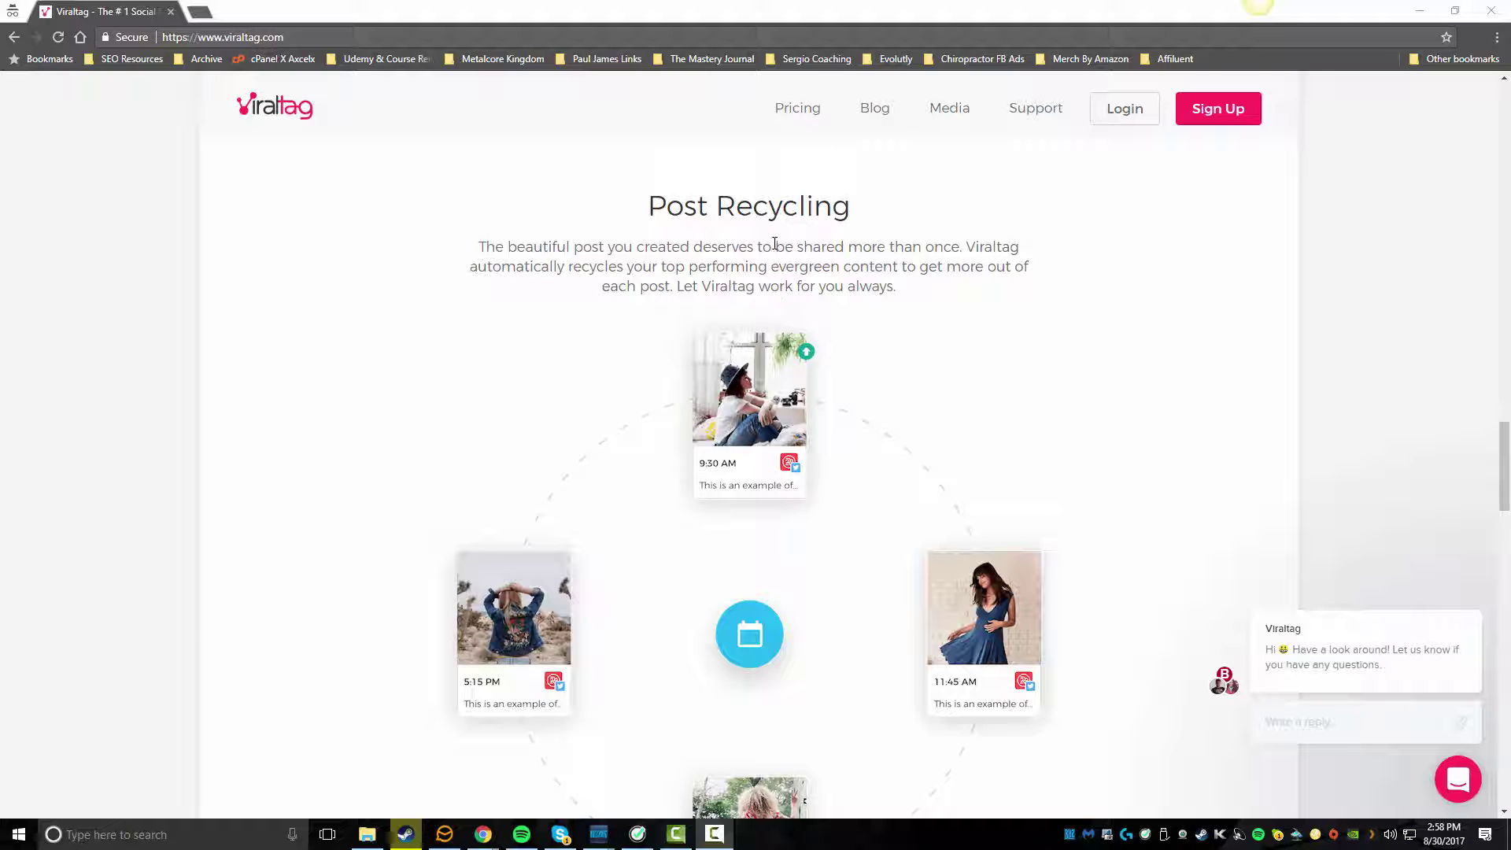
scroll(783, 304, down, 9)
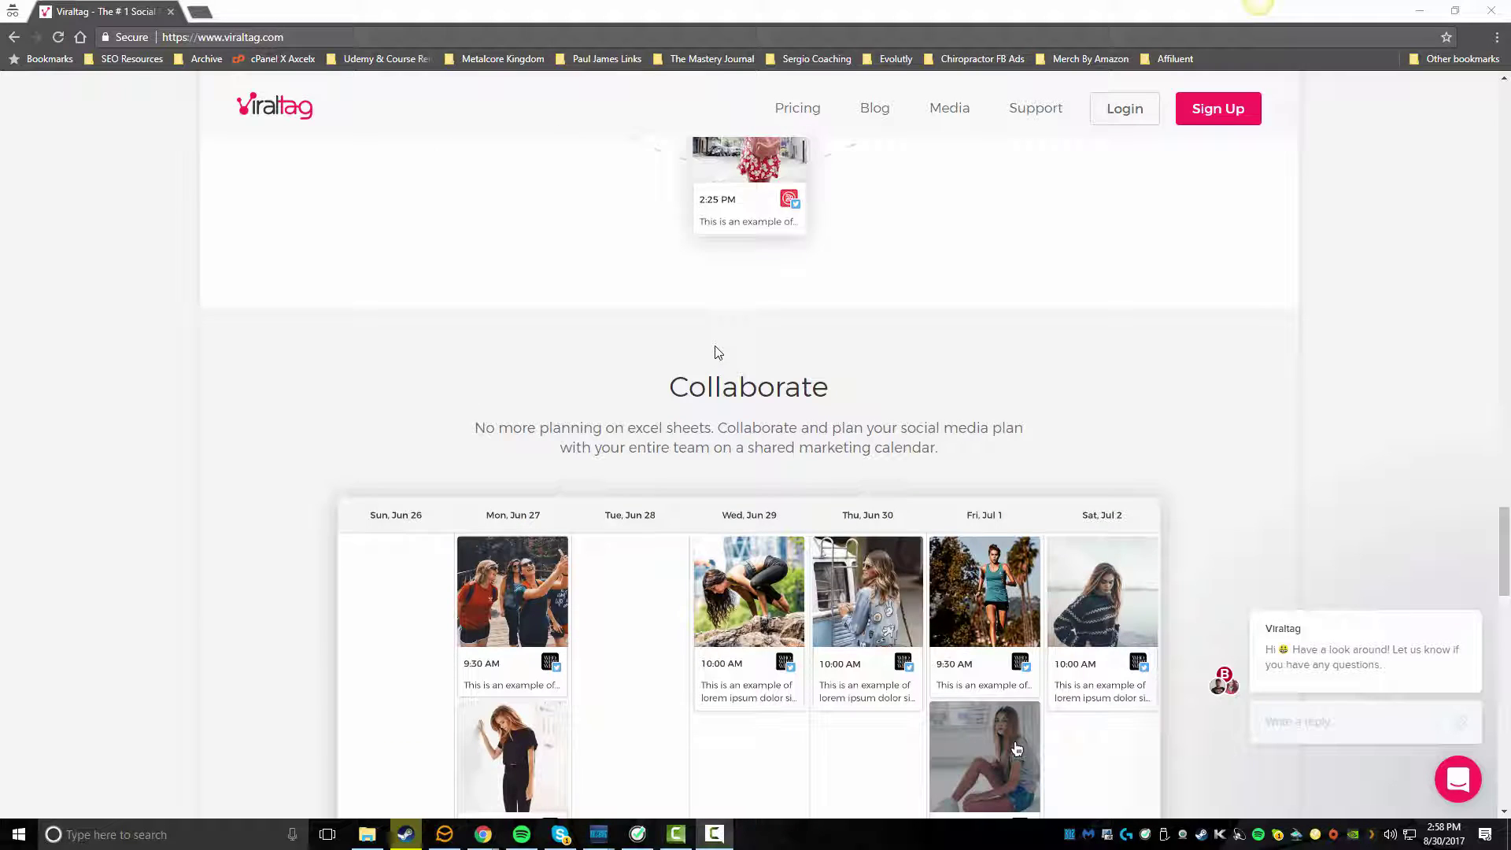
scroll(718, 352, down, 1)
scroll(718, 352, down, 2)
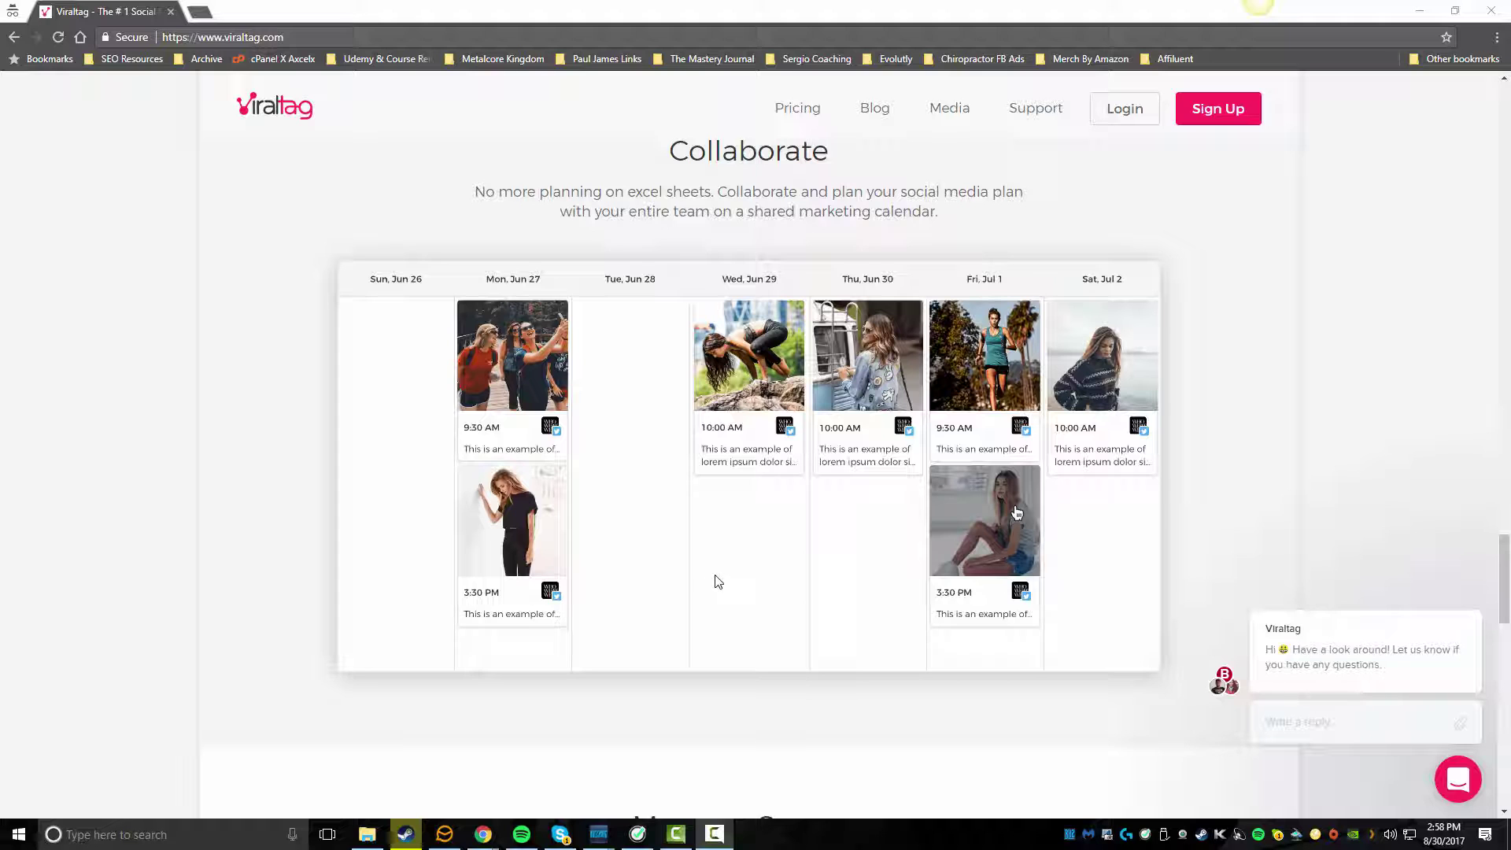
scroll(700, 582, down, 4)
scroll(697, 587, down, 4)
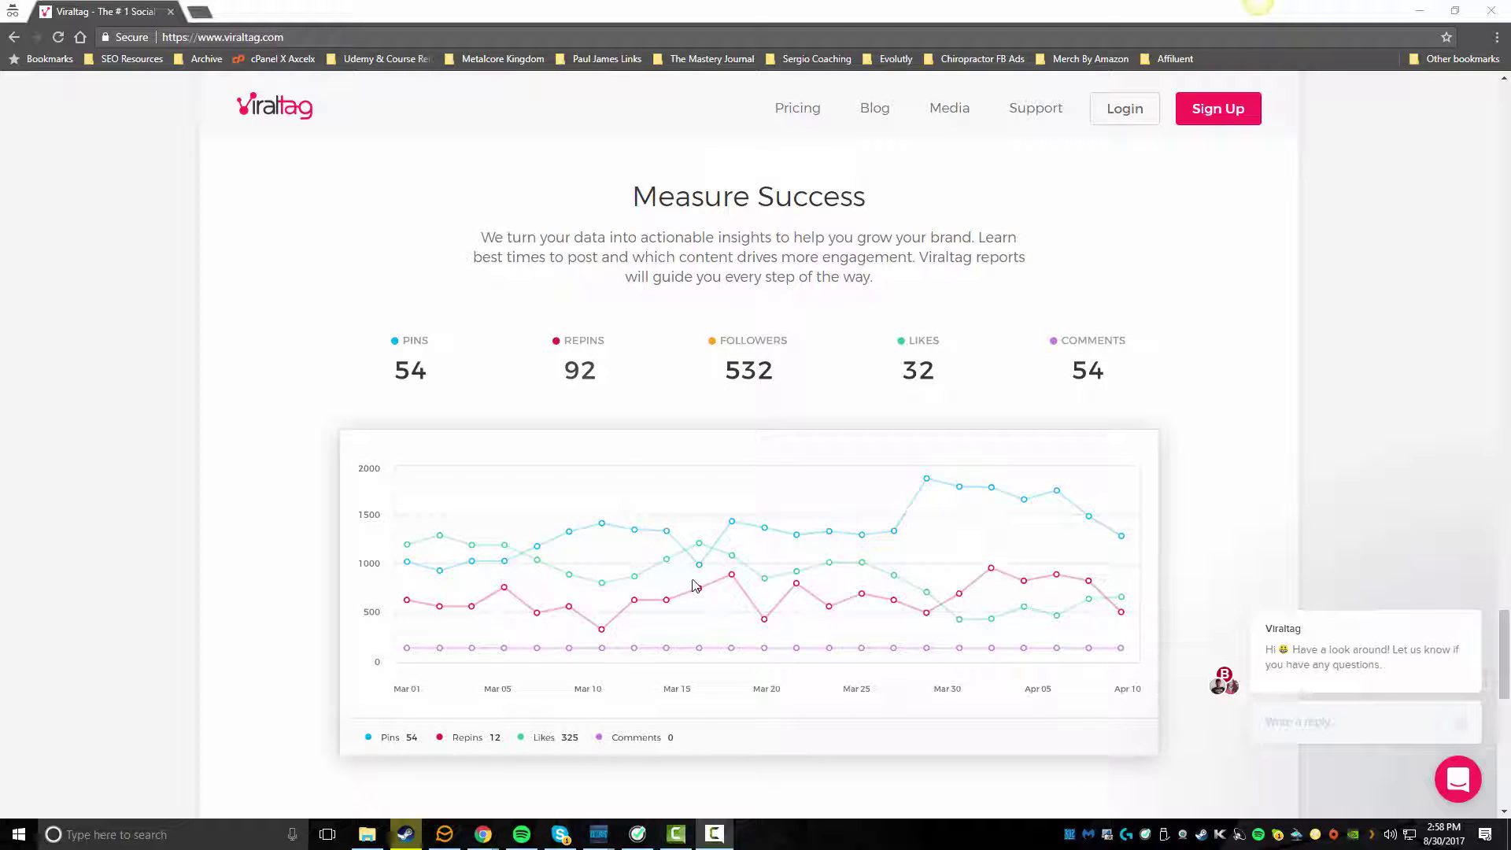
Step: Scroll down to the marketing homepage's footer
scroll(677, 551, down, 3)
scroll(630, 472, up, 3)
scroll(594, 602, down, 7)
scroll(594, 602, up, 6)
scroll(594, 602, down, 6)
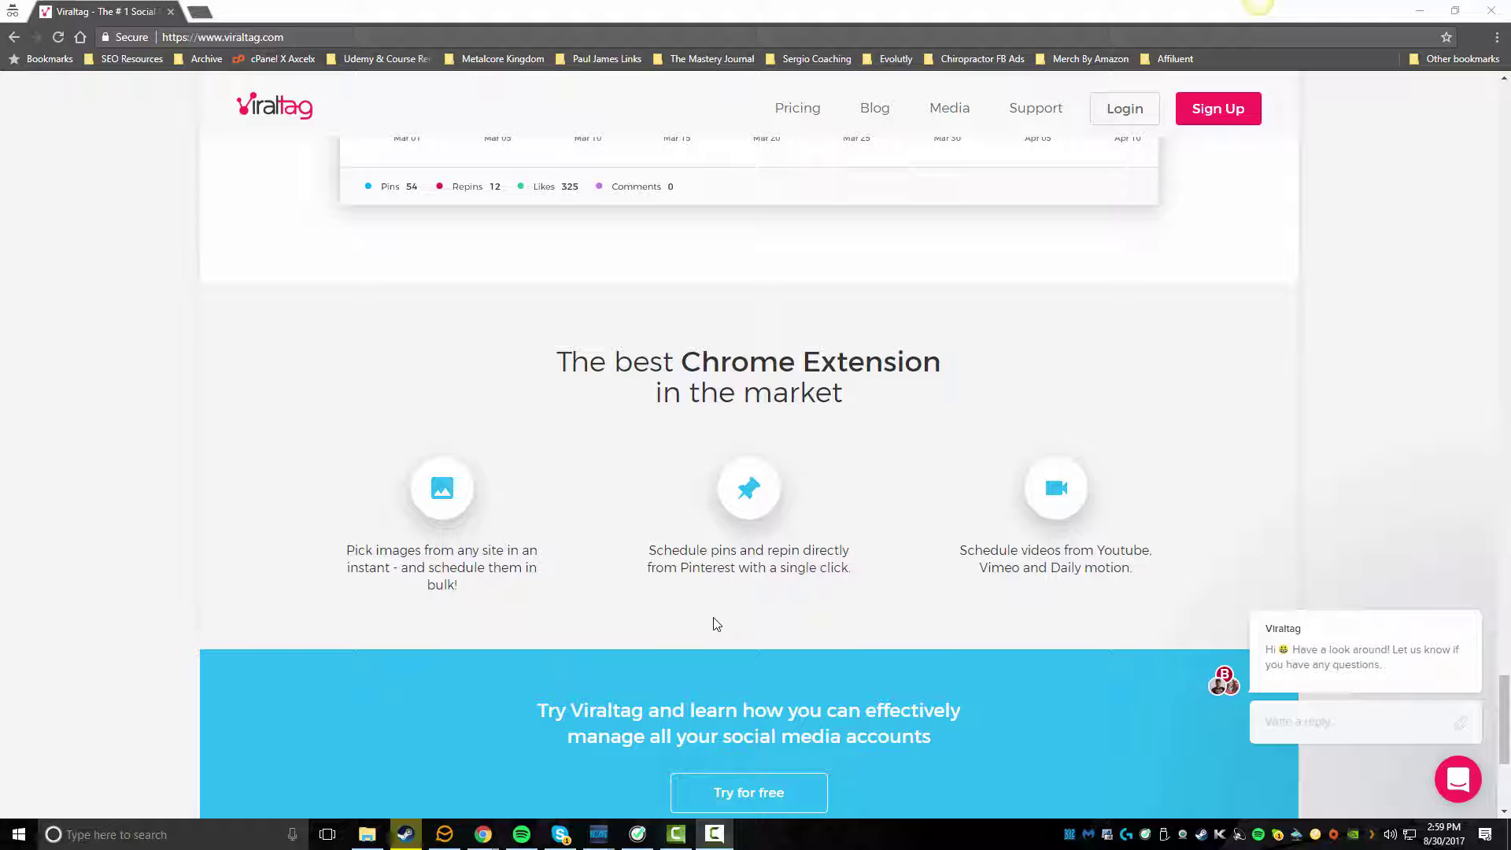
scroll(712, 624, down, 2)
scroll(712, 620, up, 4)
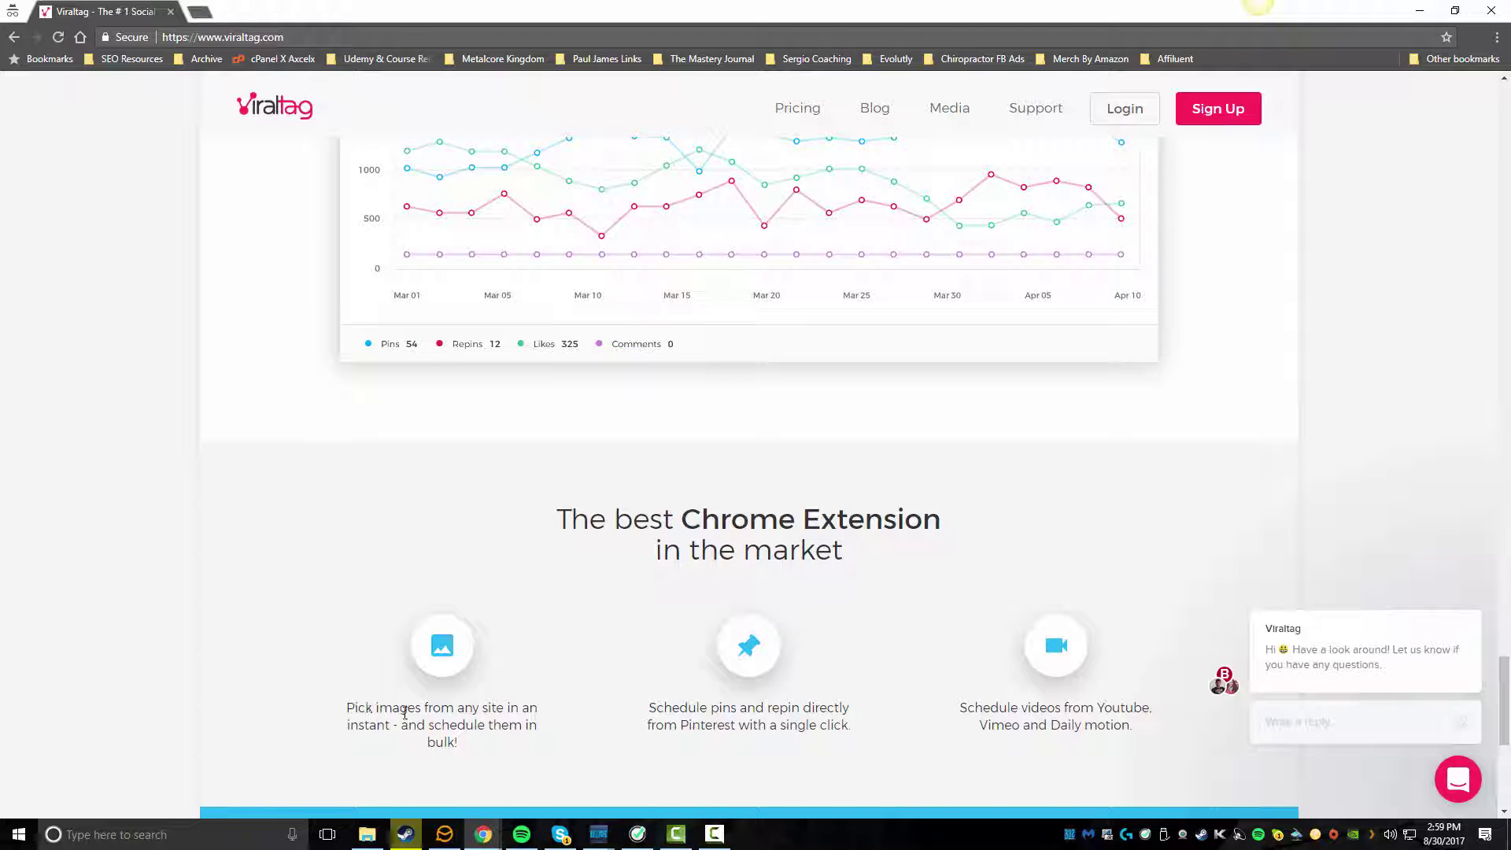
Step: Highlight the caption about picking images from any site, clear it, and bring up the open Chrome windows
drag(367, 708, 499, 740)
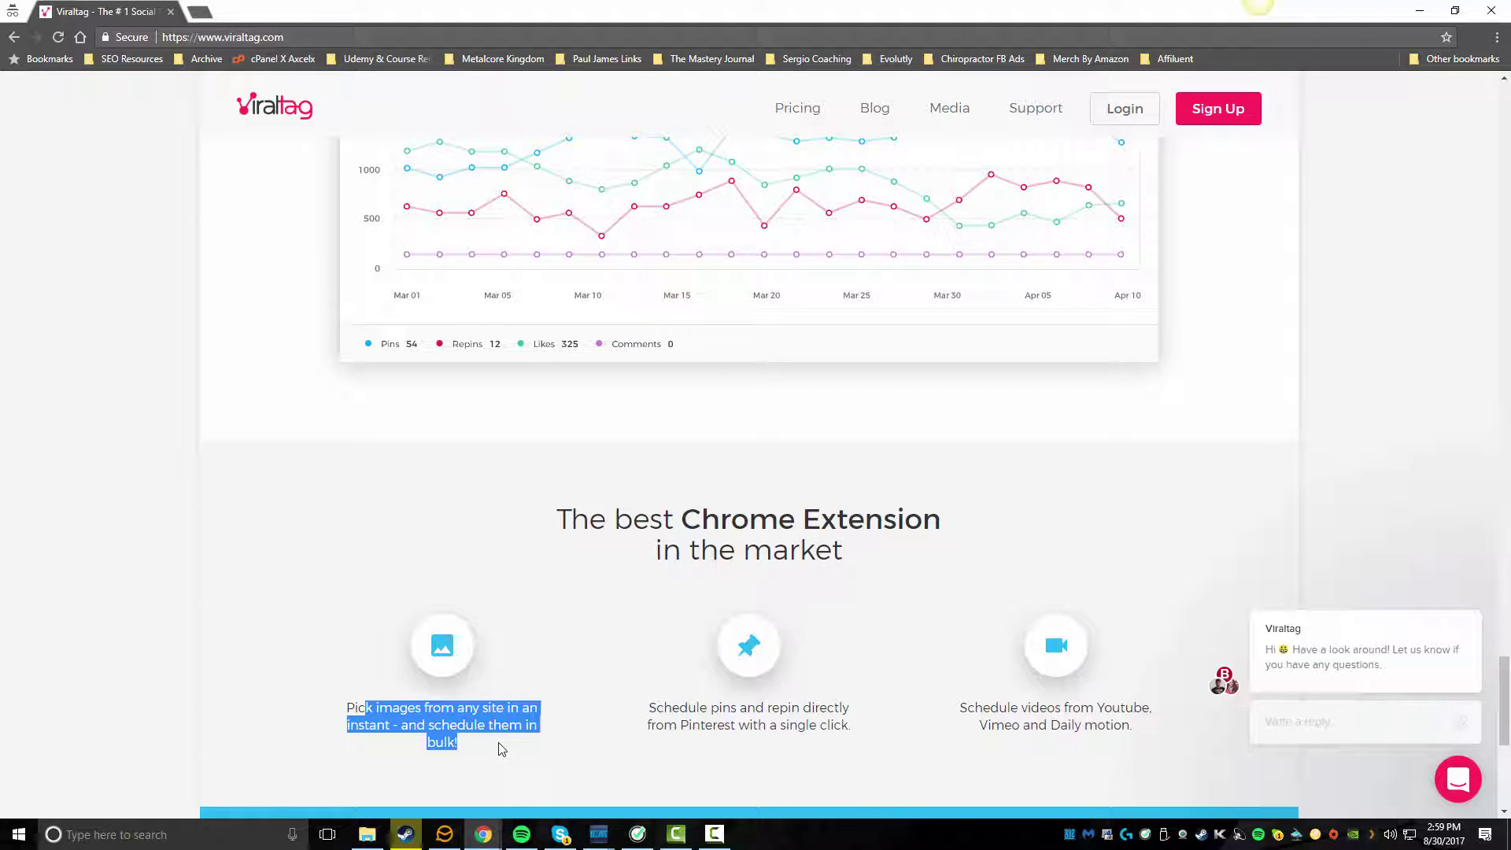
scroll(496, 740, down, 1)
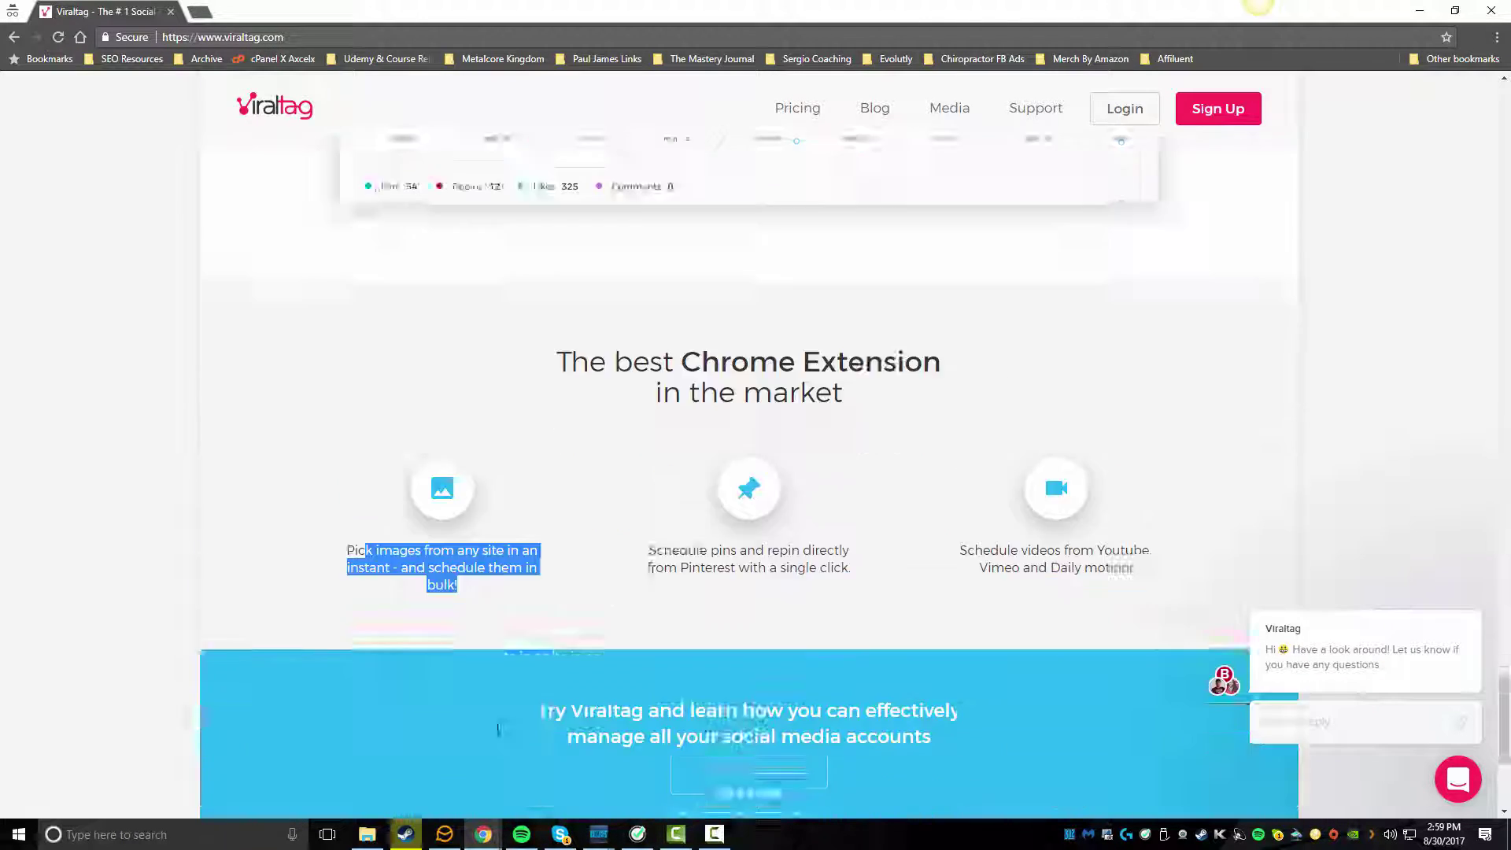
scroll(497, 735, up, 1)
scroll(499, 719, down, 2)
click(506, 640)
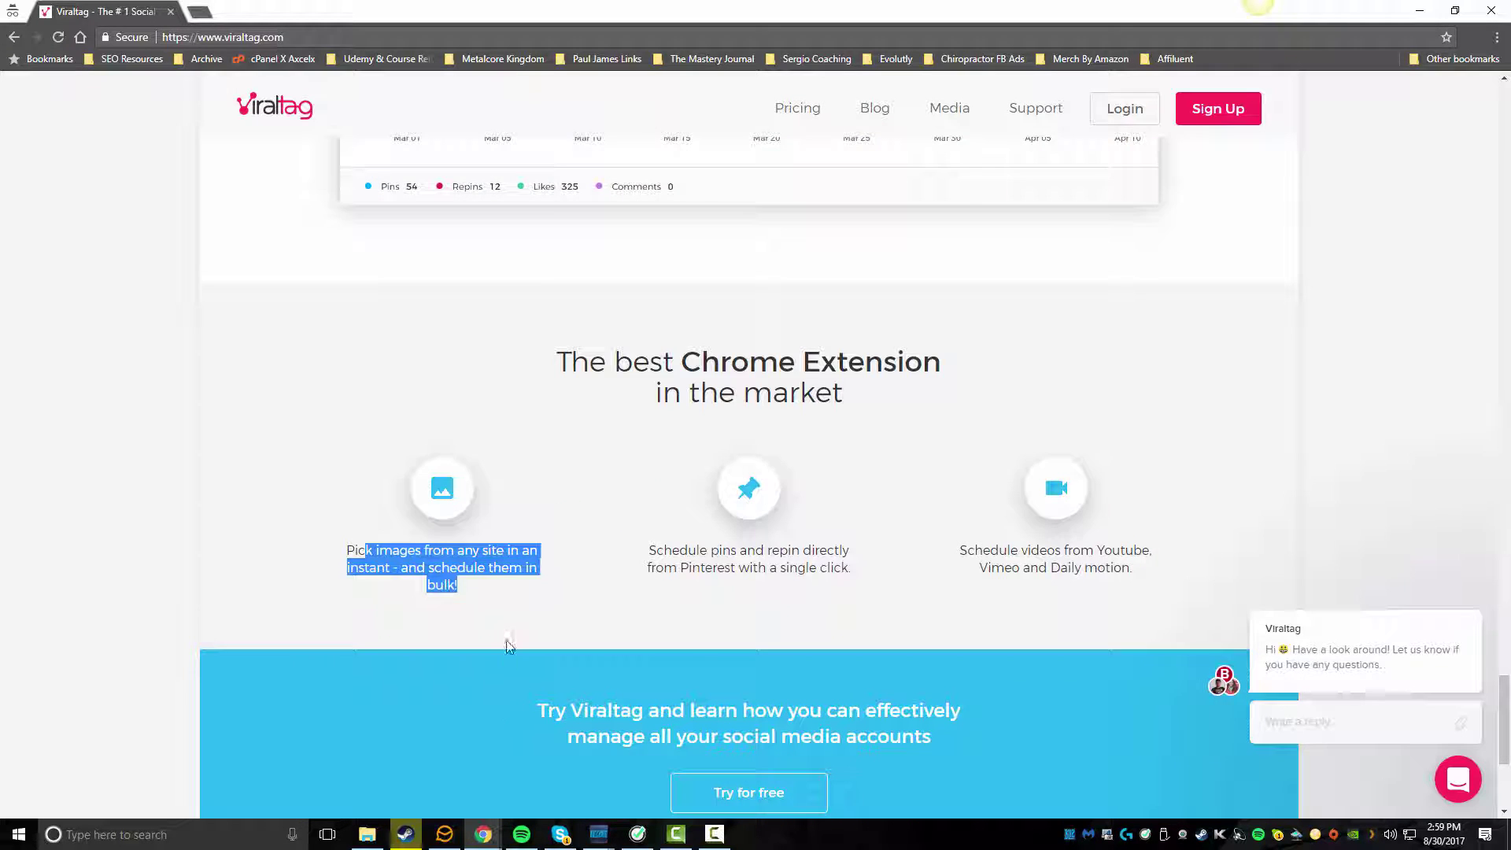
scroll(507, 647, down, 3)
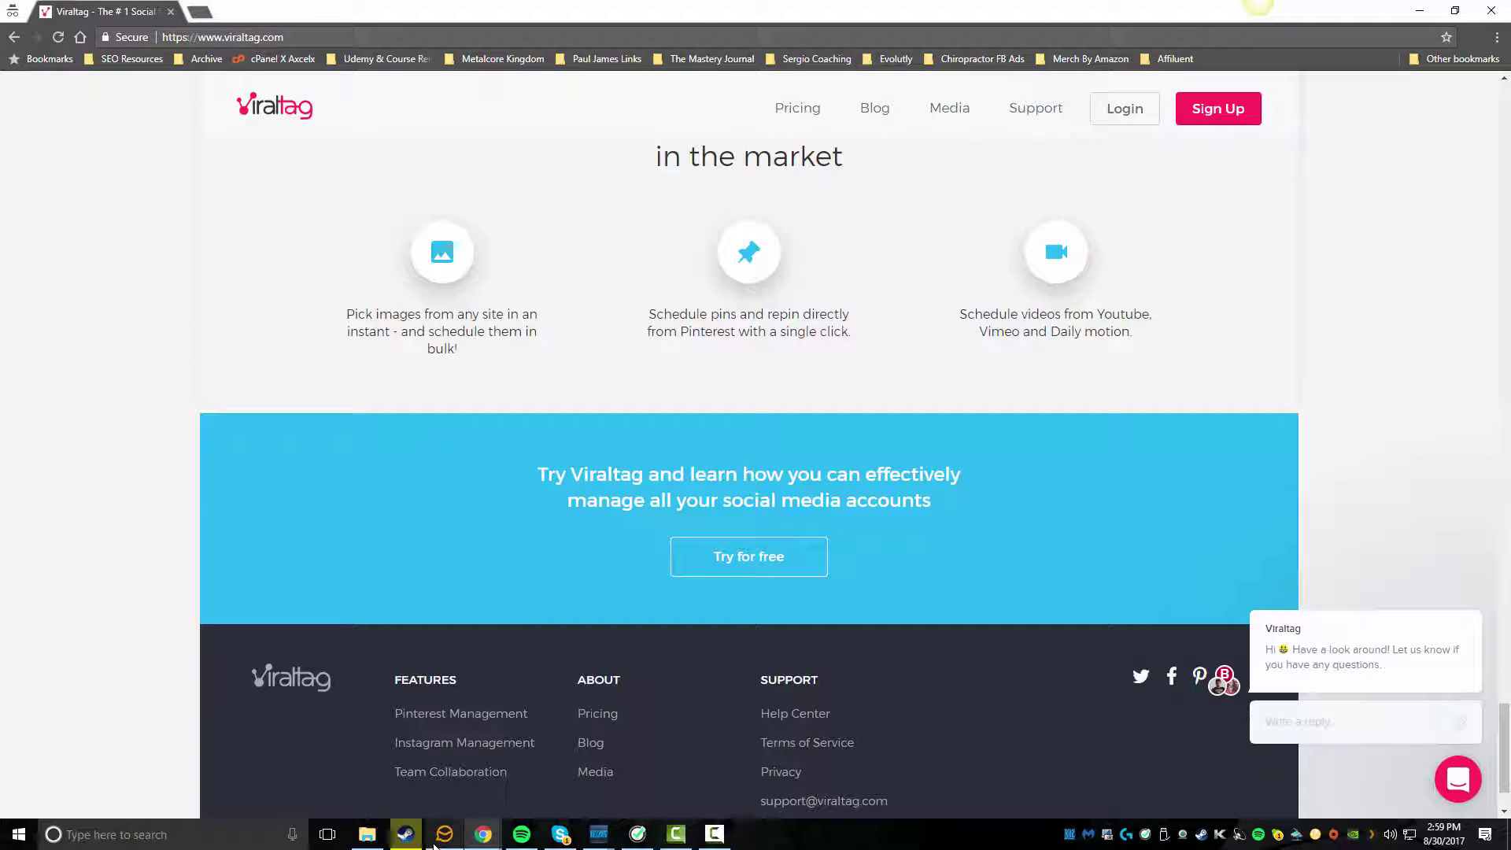
click(483, 841)
Step: Switch to the app.viraltag.com/publish window and start a new post with the pink + button
click(397, 767)
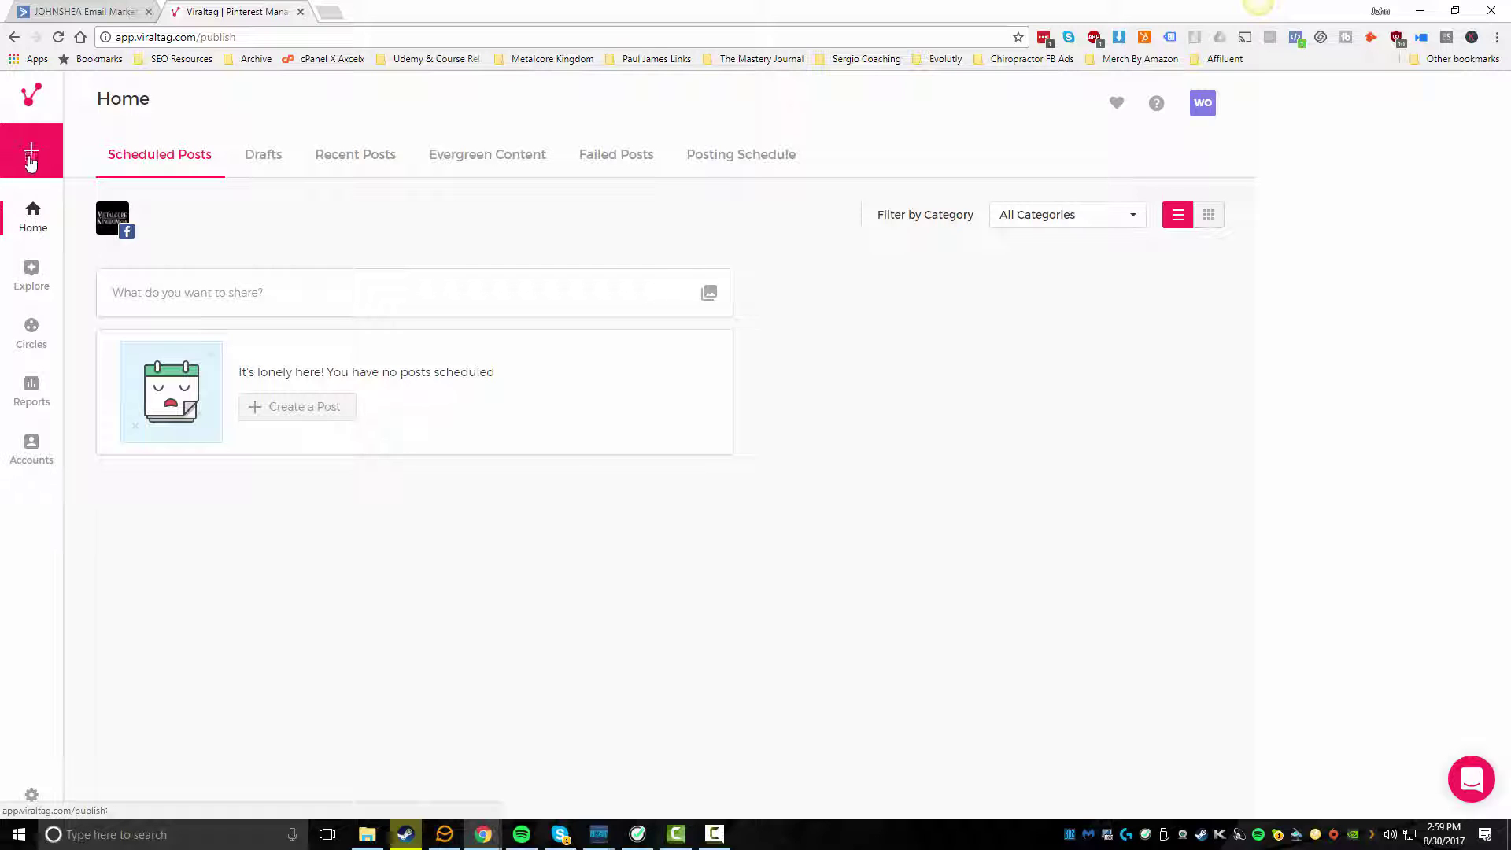
click(31, 151)
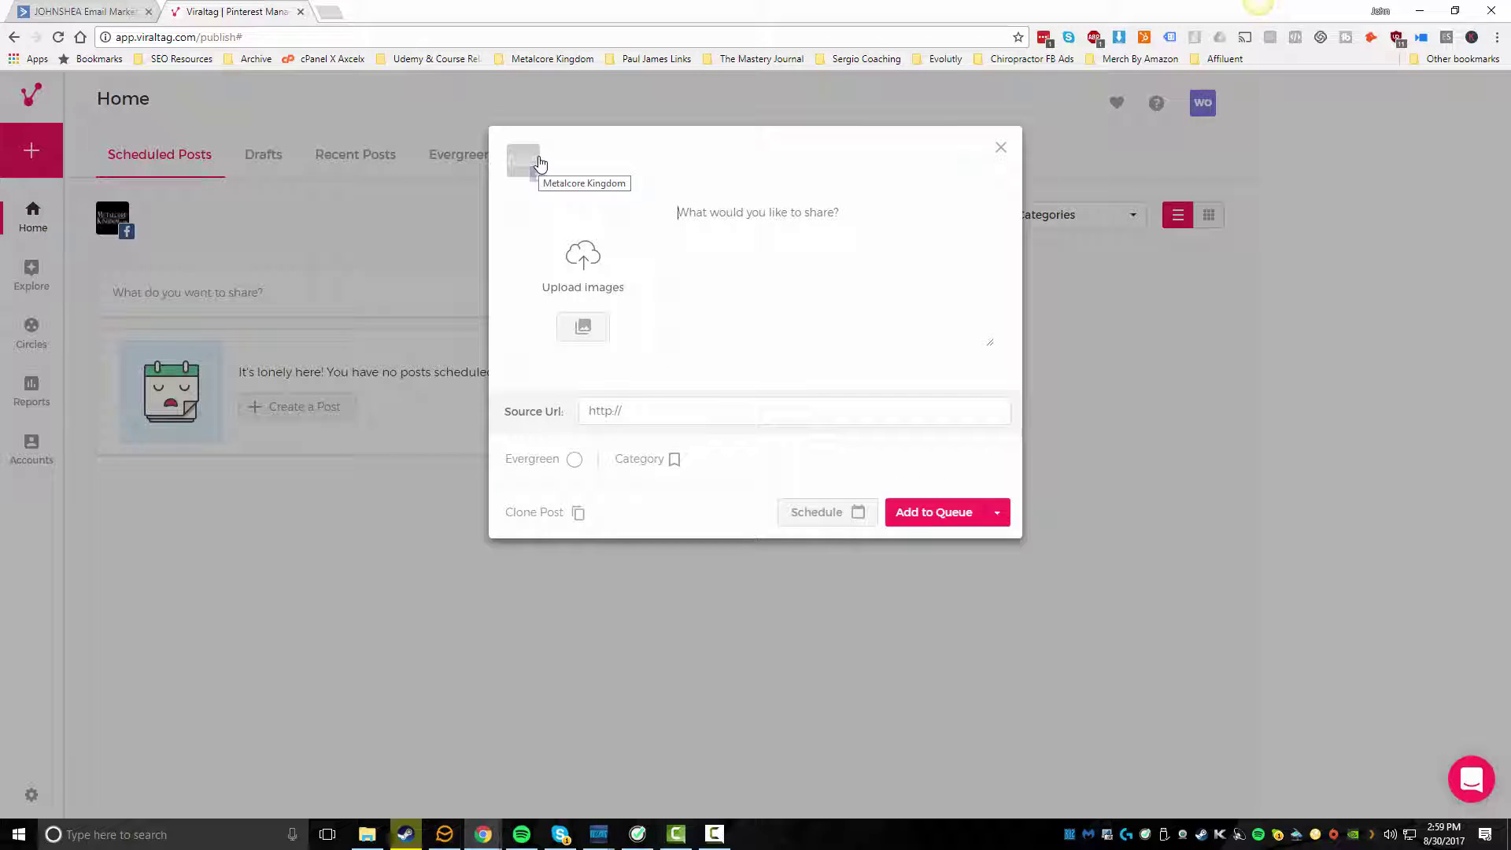
Step: Open the file picker for images/videos from the computer and cancel without choosing a file
click(585, 327)
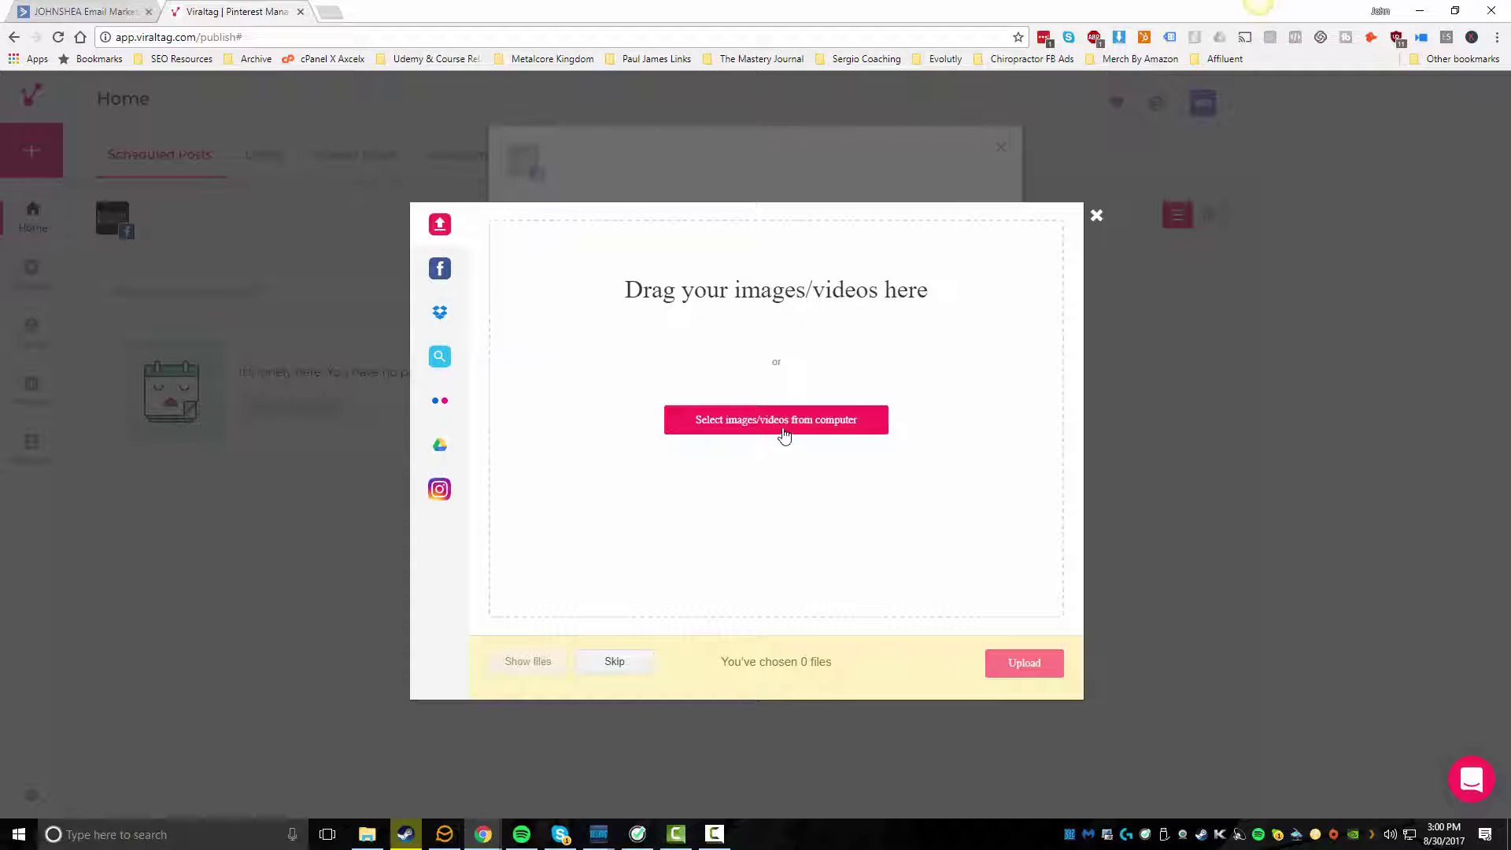
scroll(755, 346, down, 3)
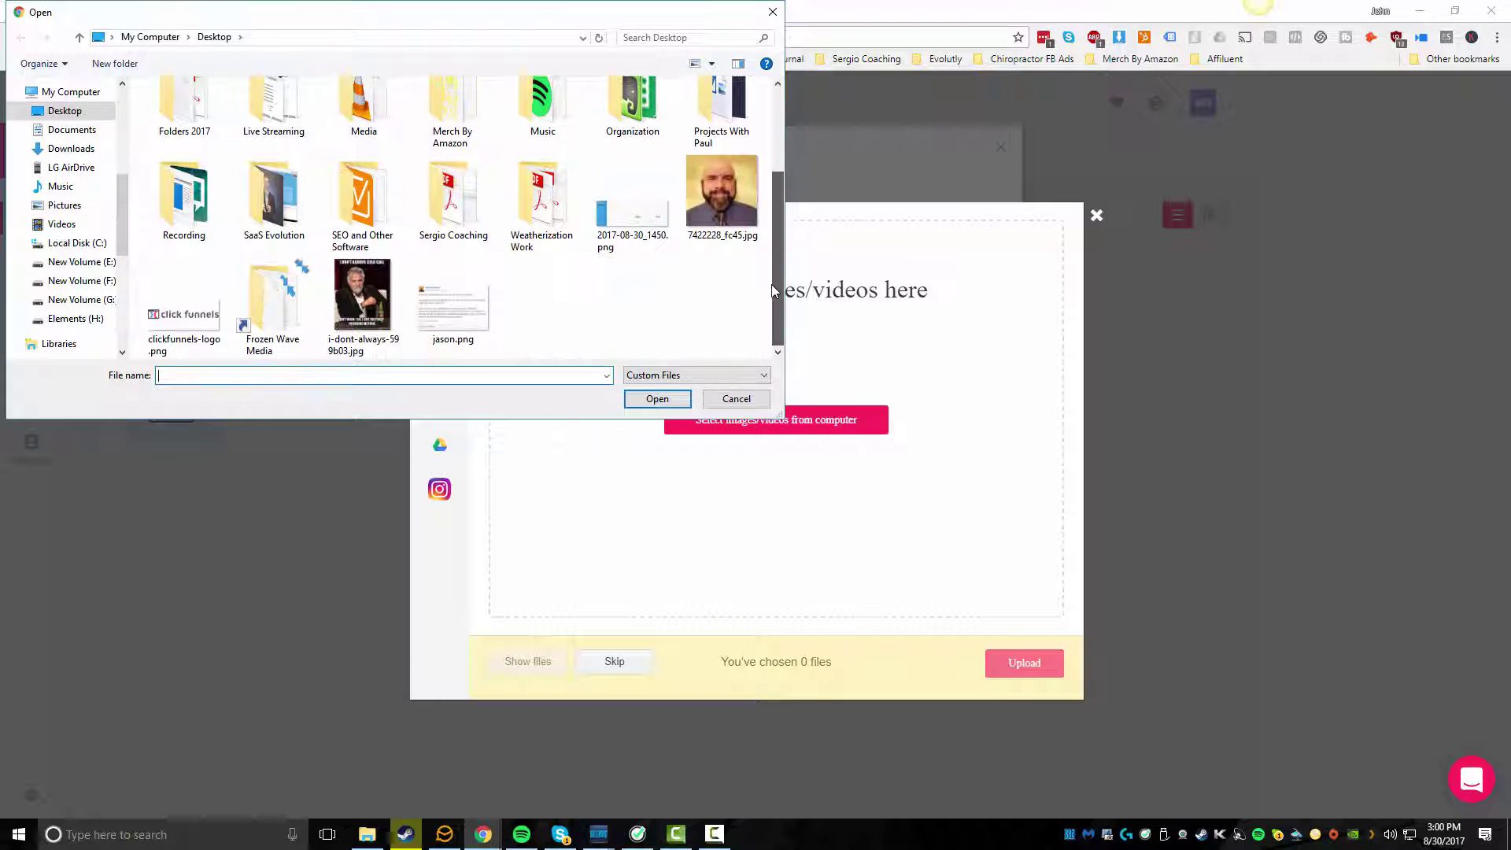
click(737, 399)
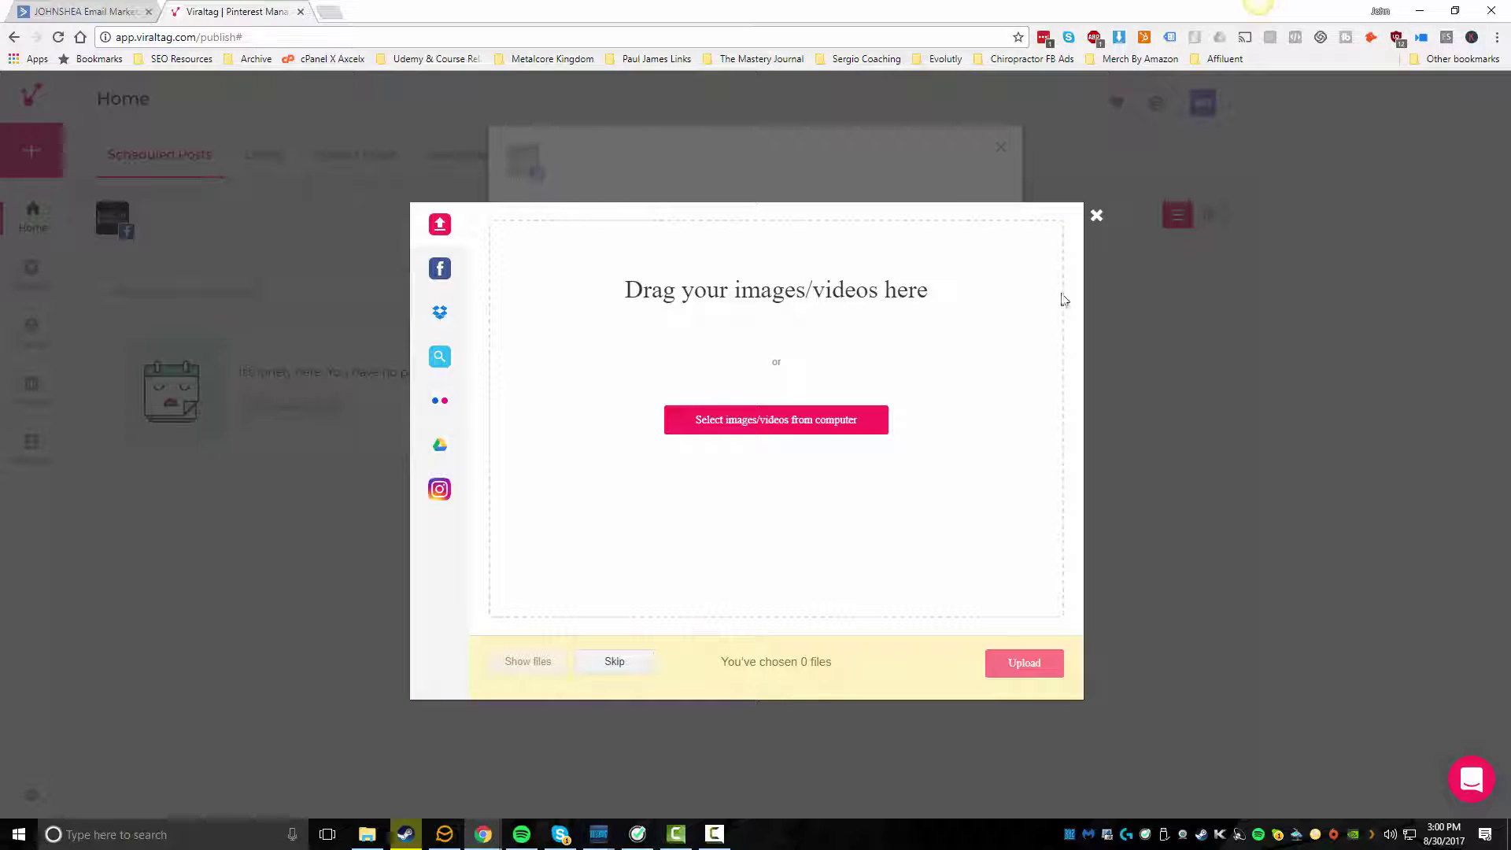
Step: Close the upload window, focus the source link field, and toggle Evergreen on then off
click(1096, 218)
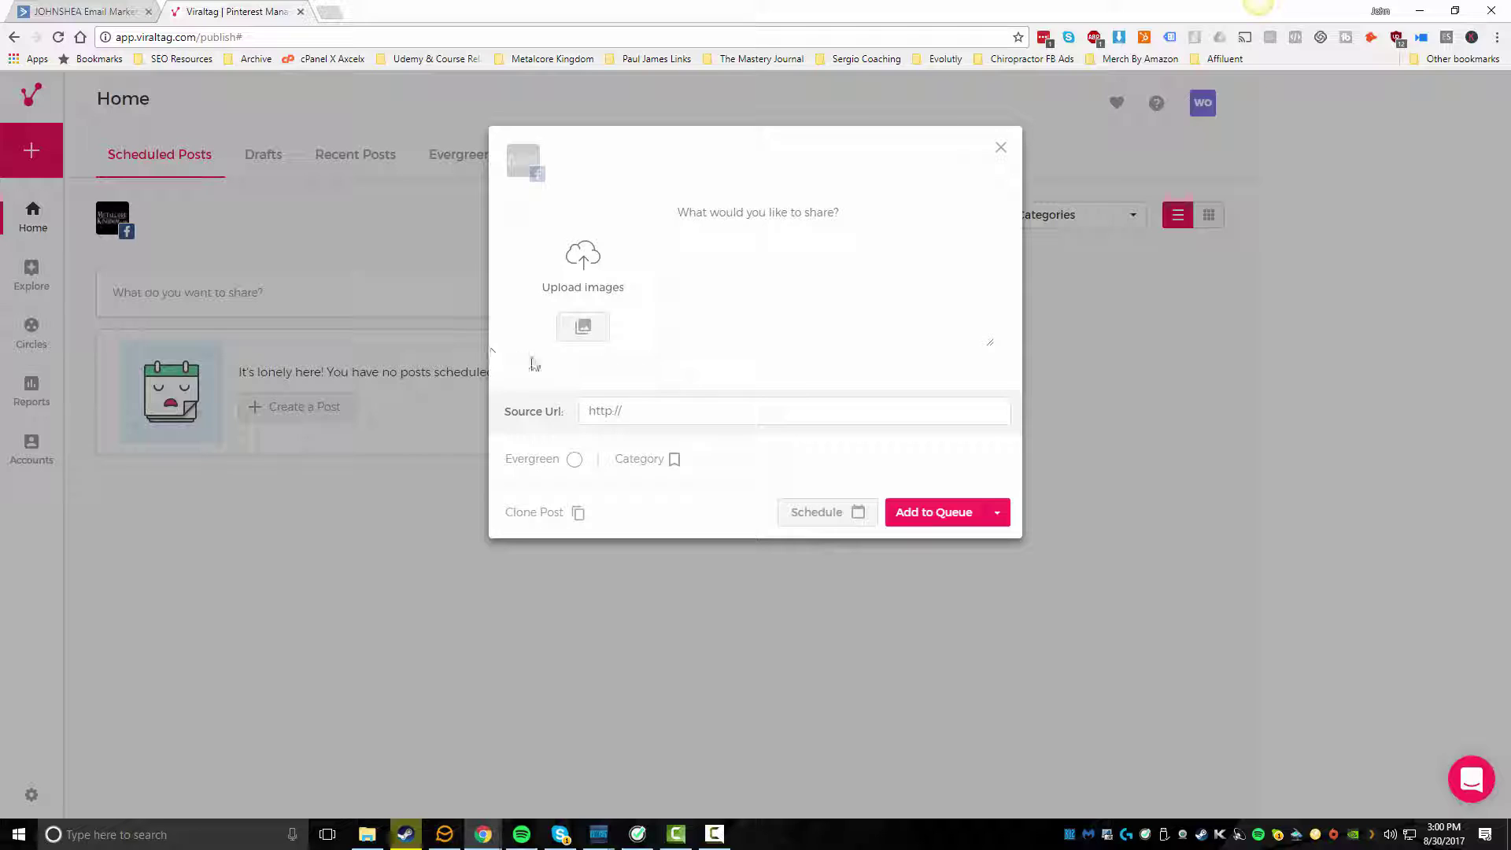
click(645, 412)
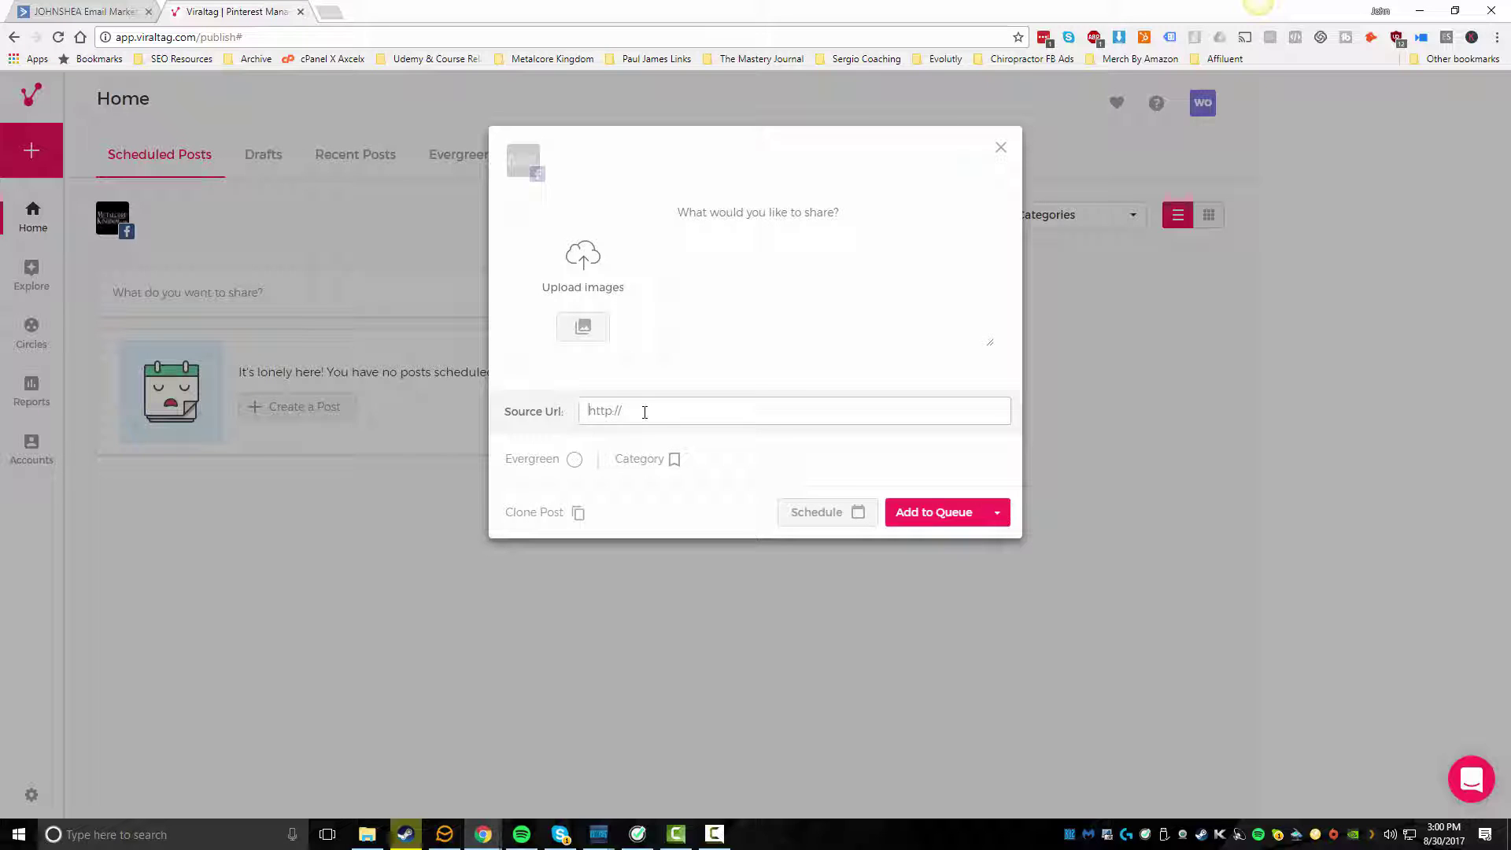
click(575, 463)
click(545, 462)
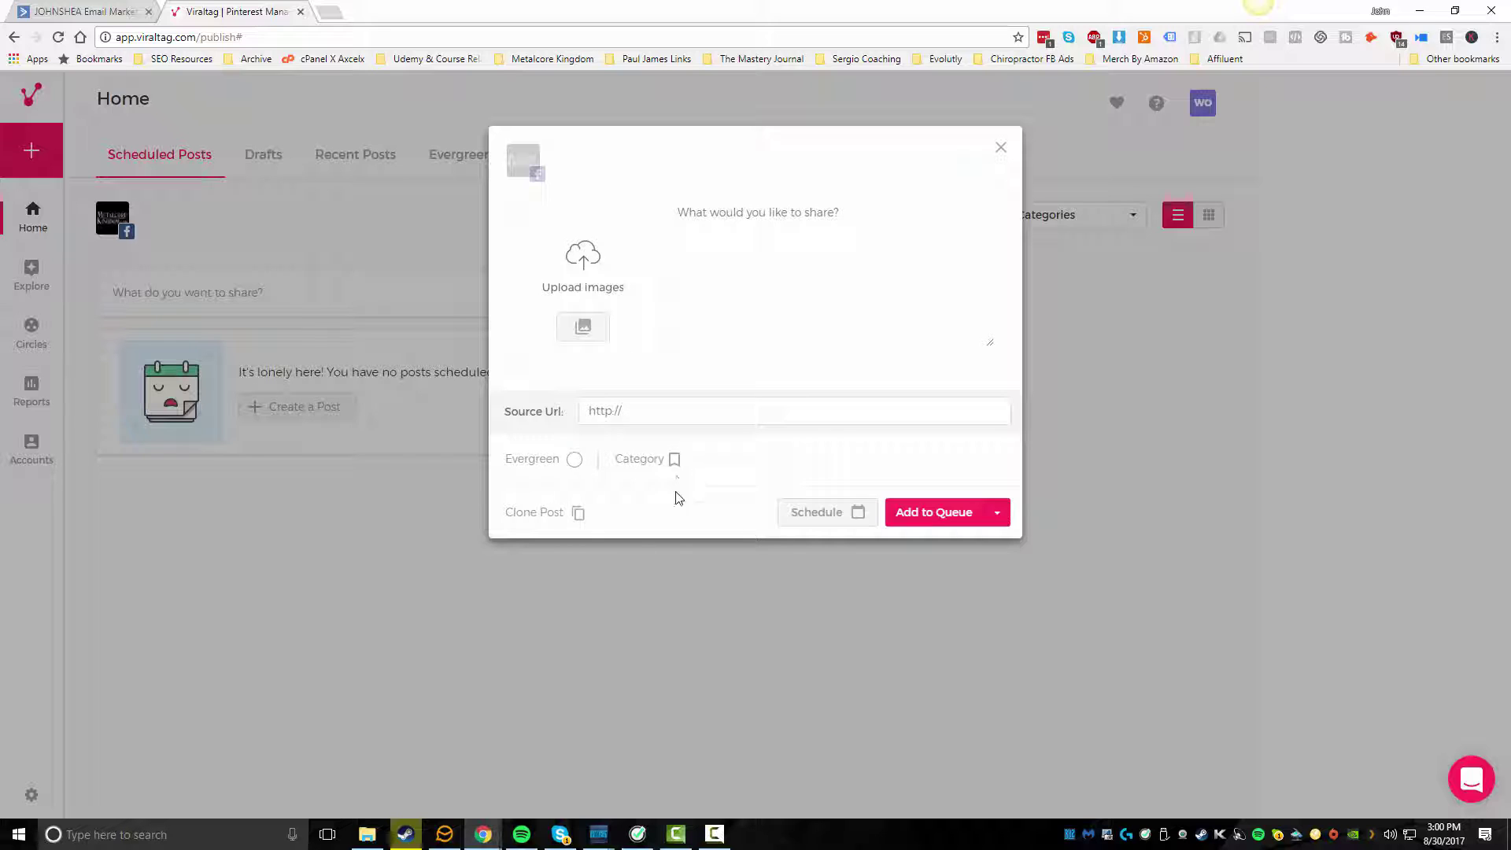
Step: Open and dismiss the Category list and Add to Queue menu, then close the composer unposted
click(675, 460)
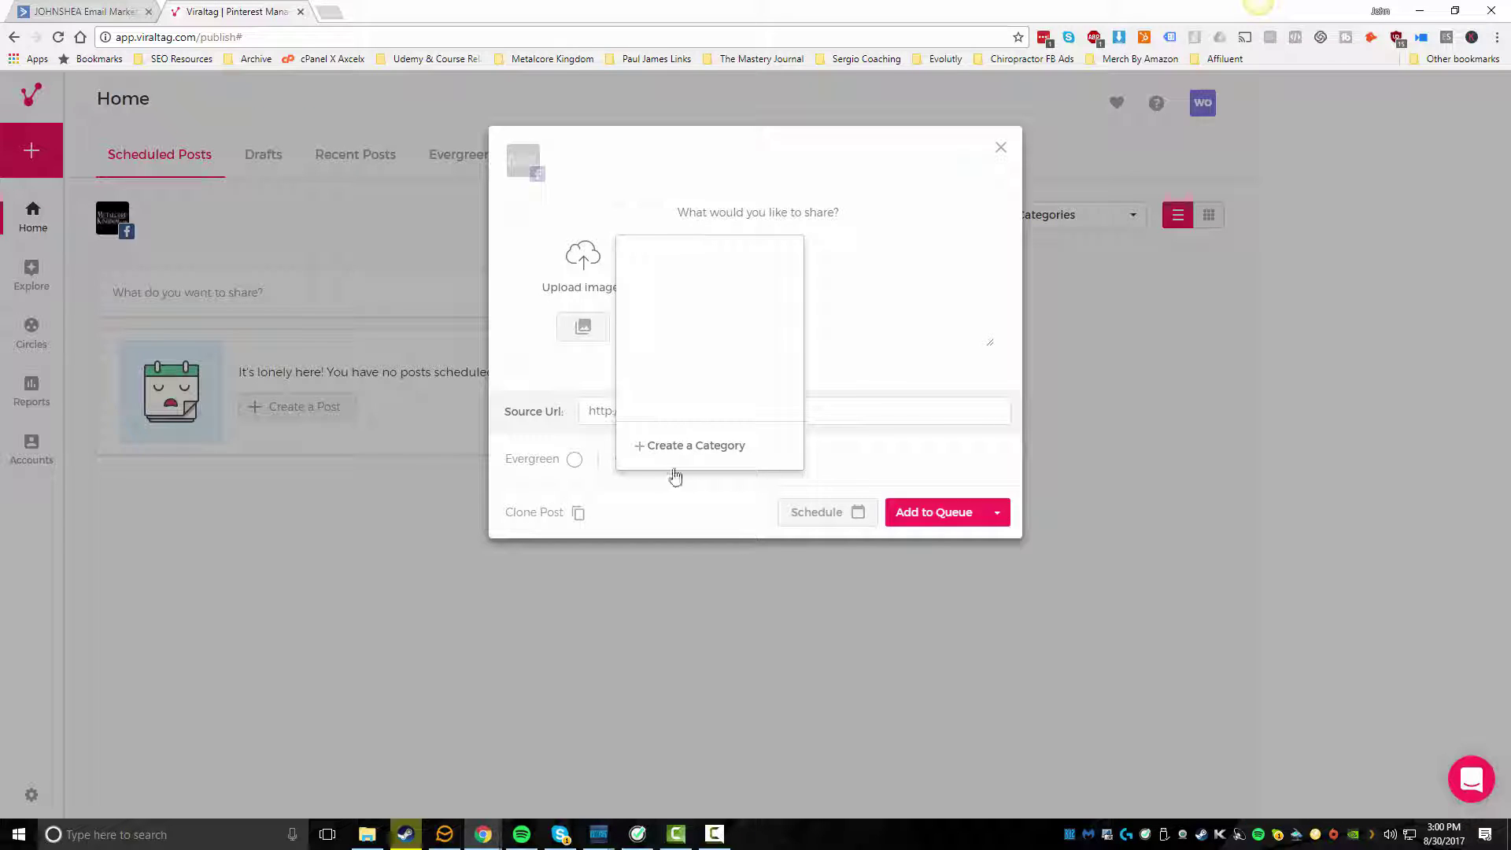
click(884, 452)
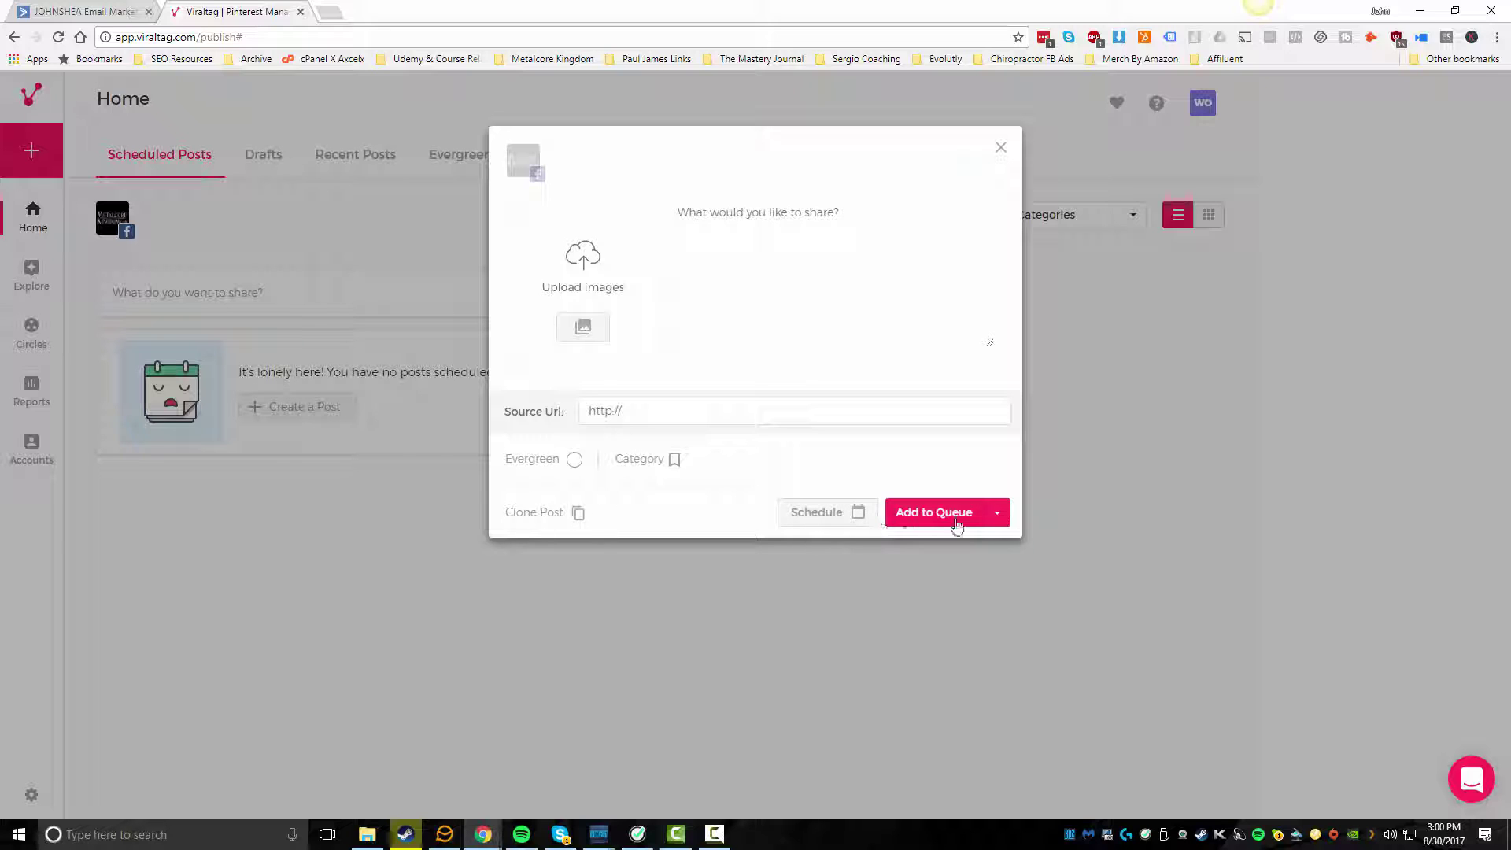
click(997, 513)
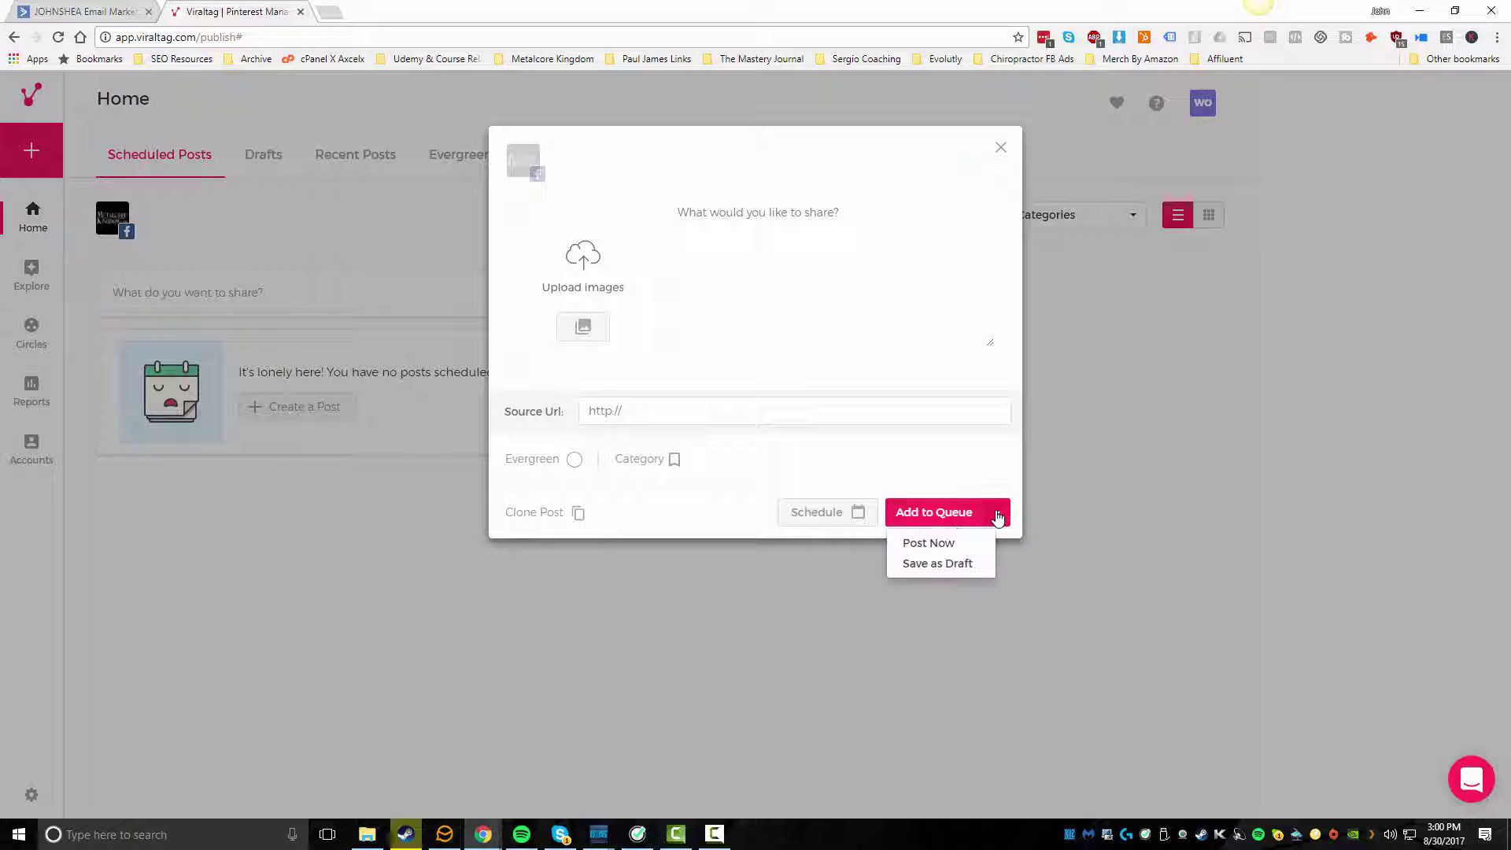
click(929, 544)
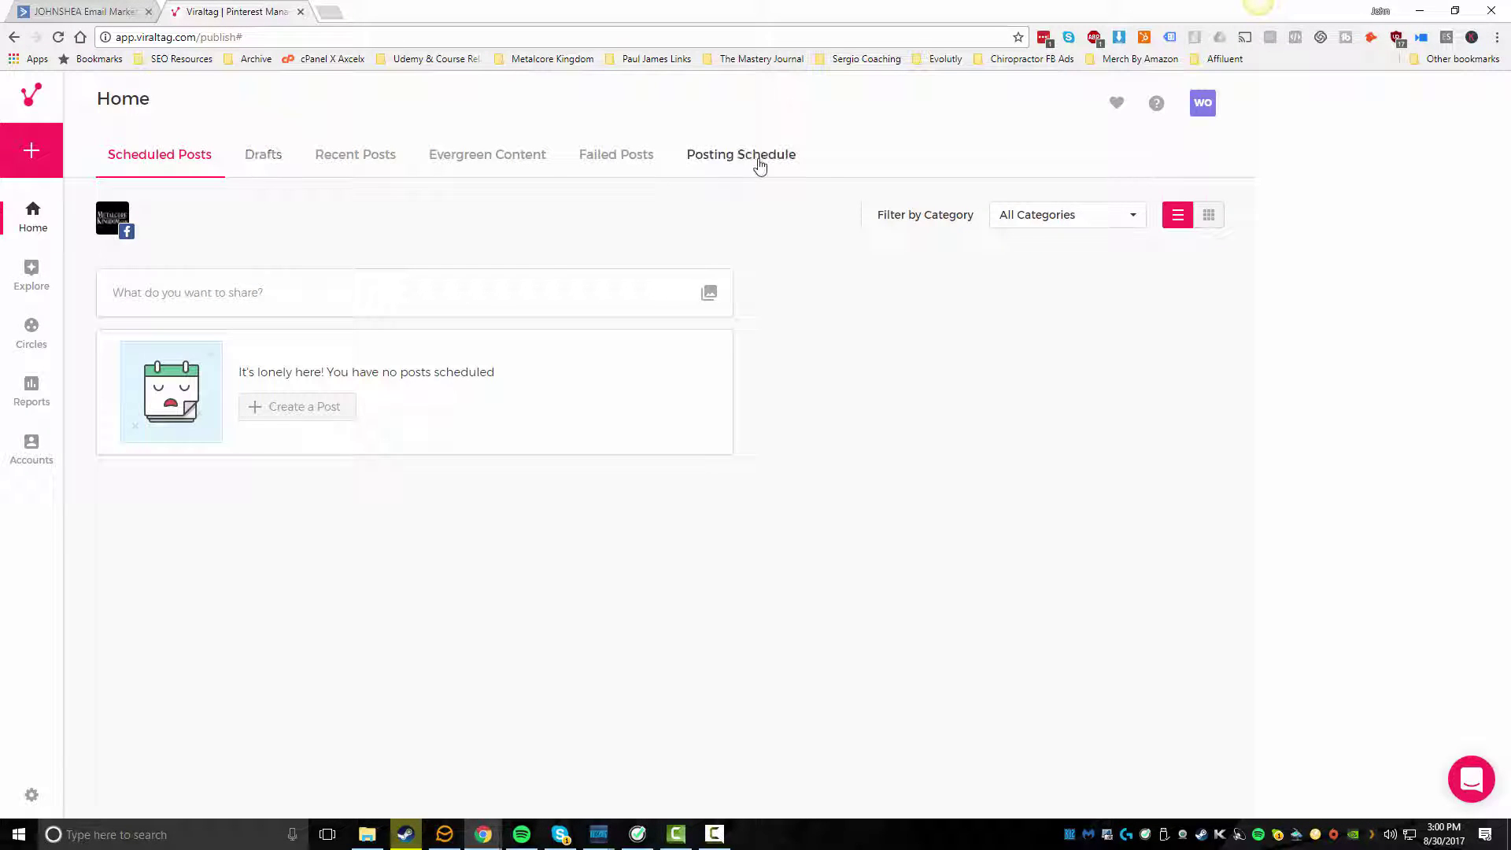
Step: View Drafts and the weekly Posting Schedule, then go to Explore's Popular Images
click(276, 163)
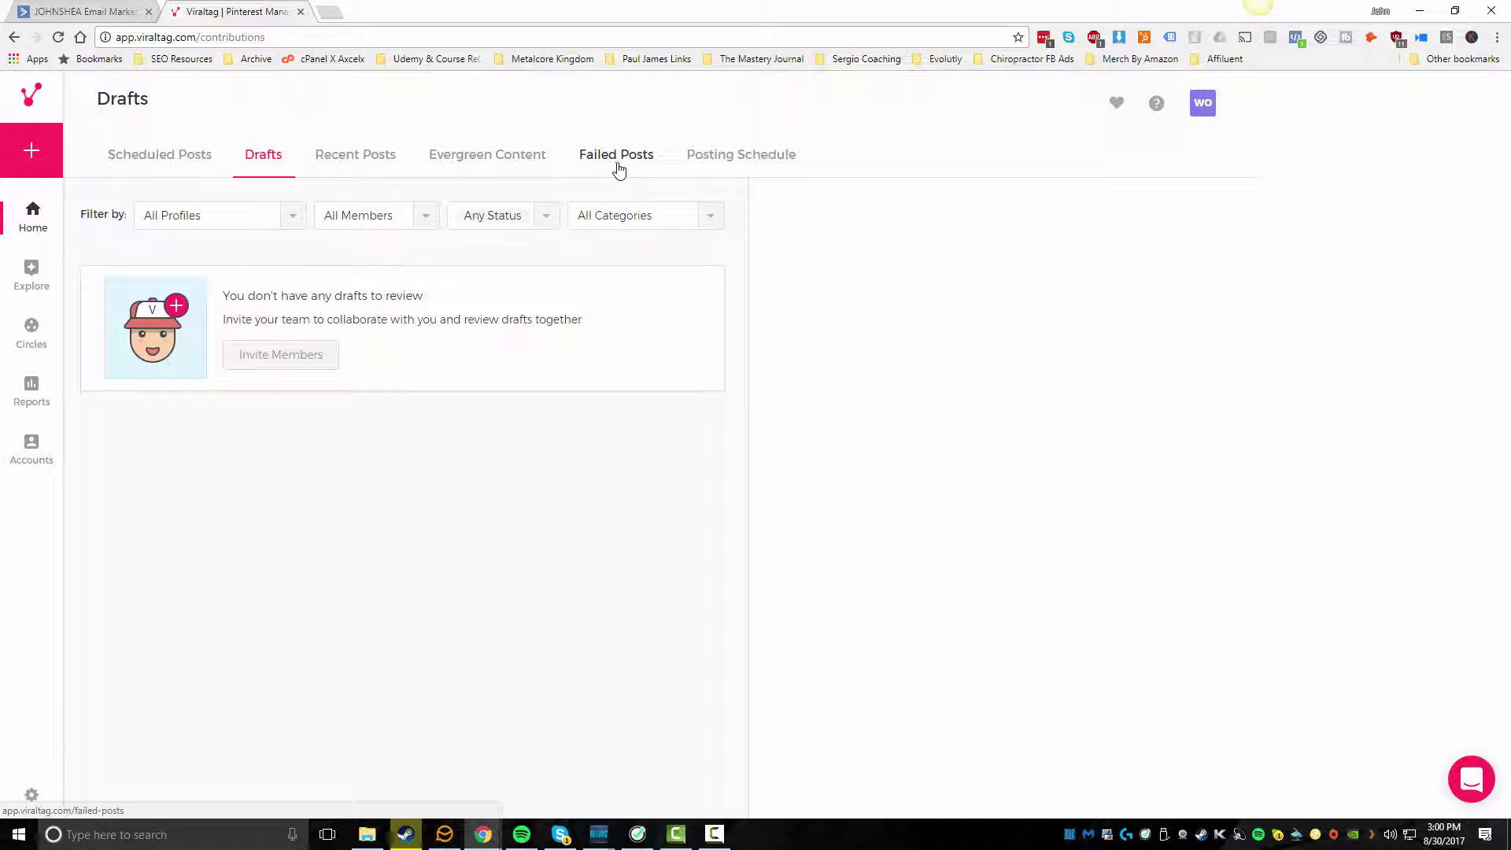
click(771, 163)
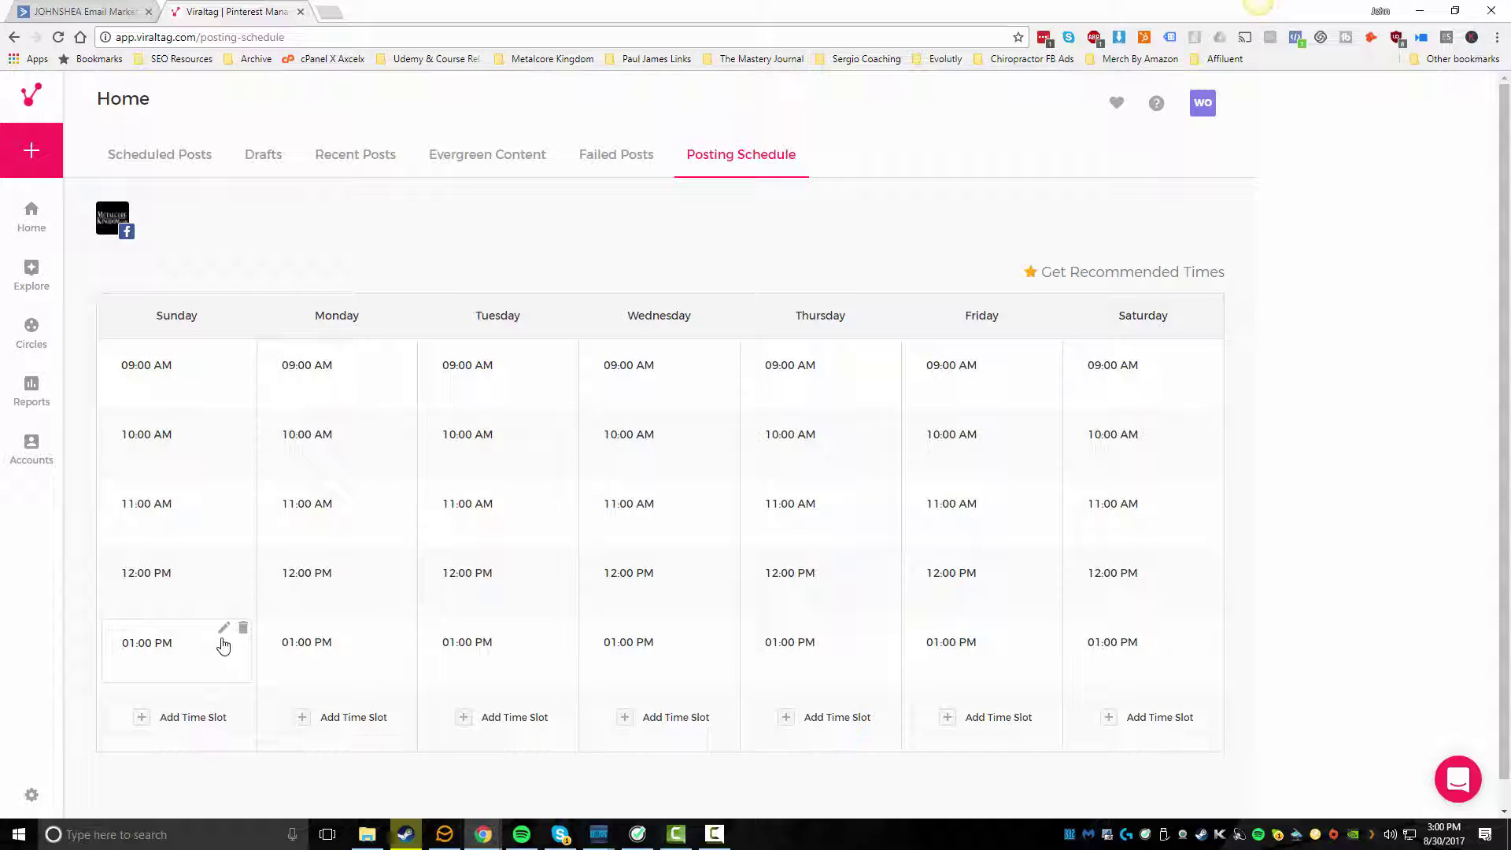
click(33, 277)
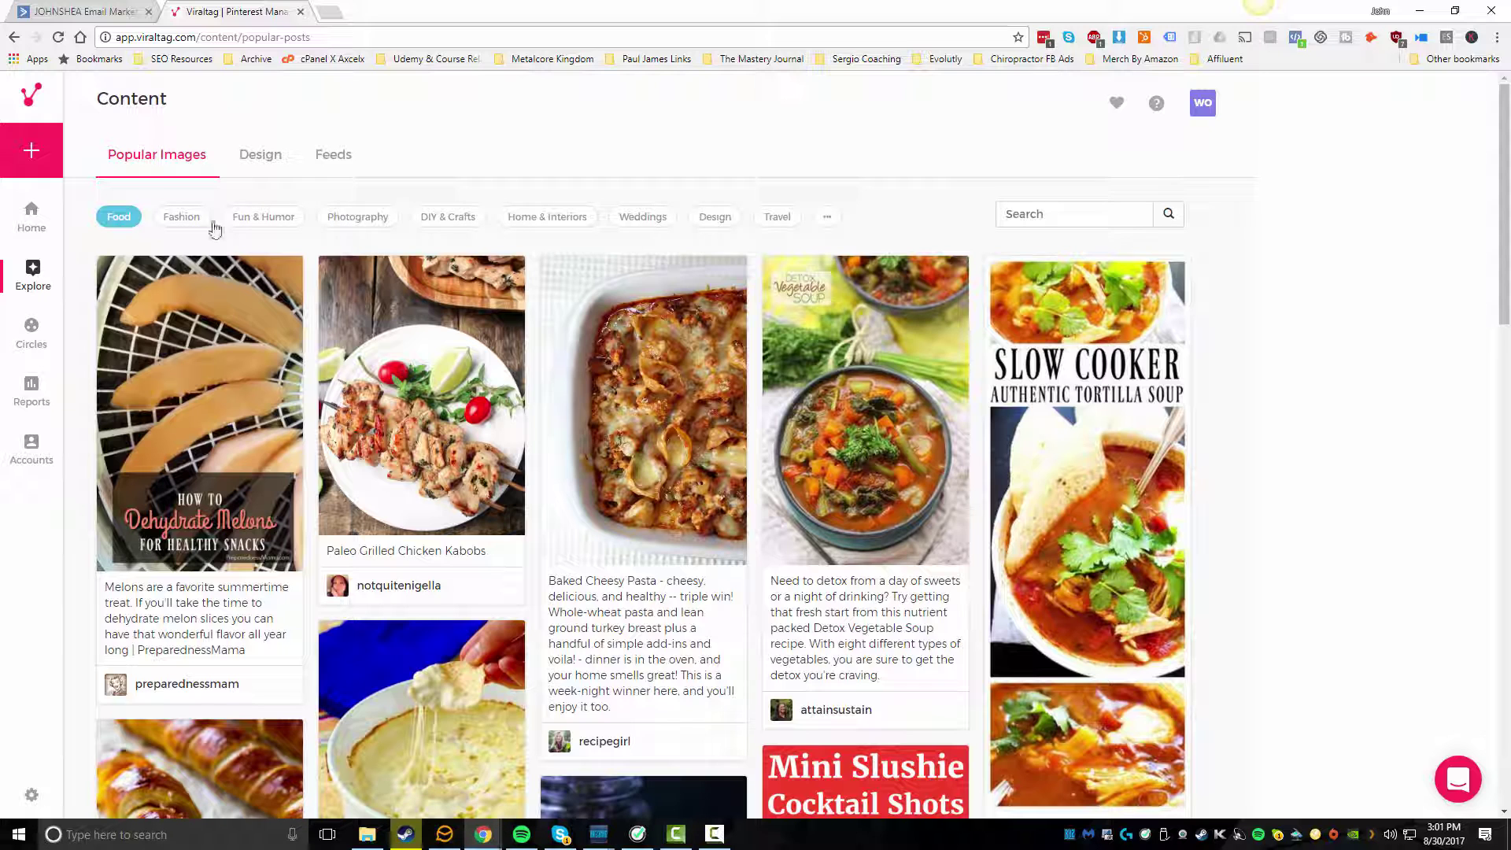
Step: Show the Fun & Humor popular images and scroll through them
click(253, 220)
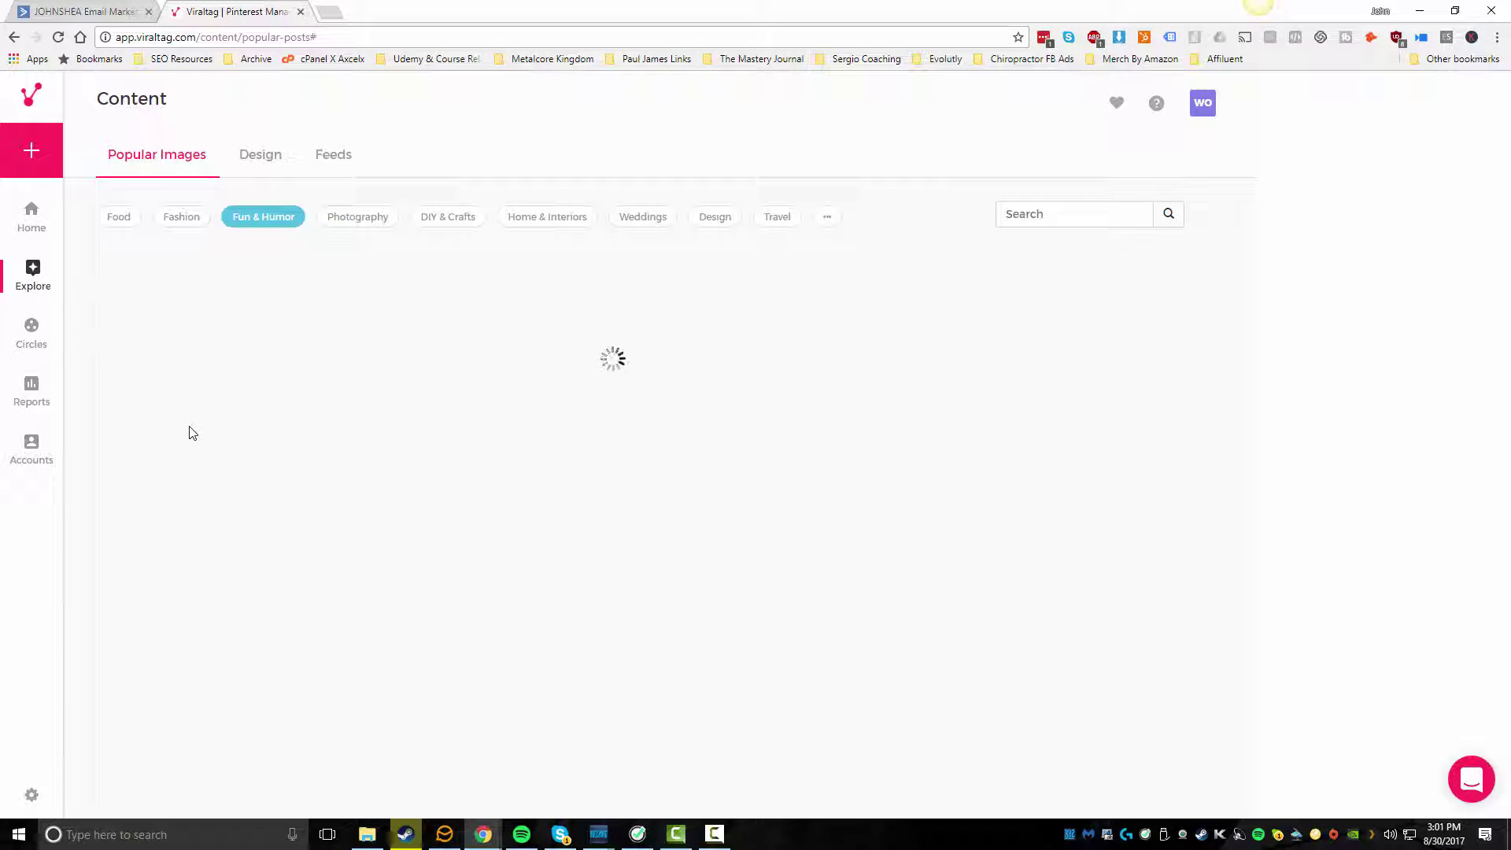
click(256, 218)
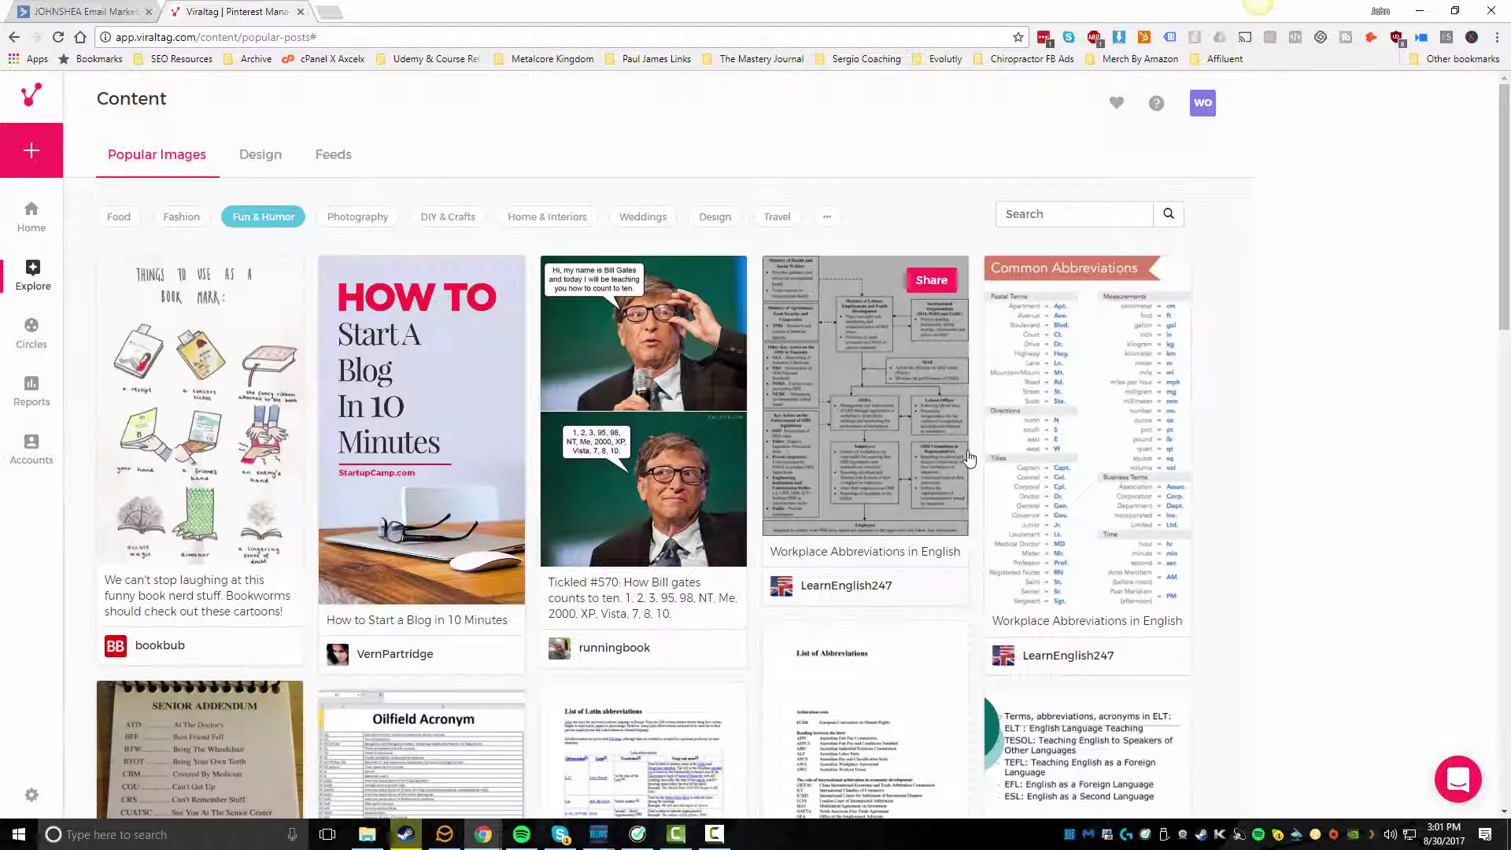
scroll(555, 626, down, 2)
scroll(555, 626, down, 2)
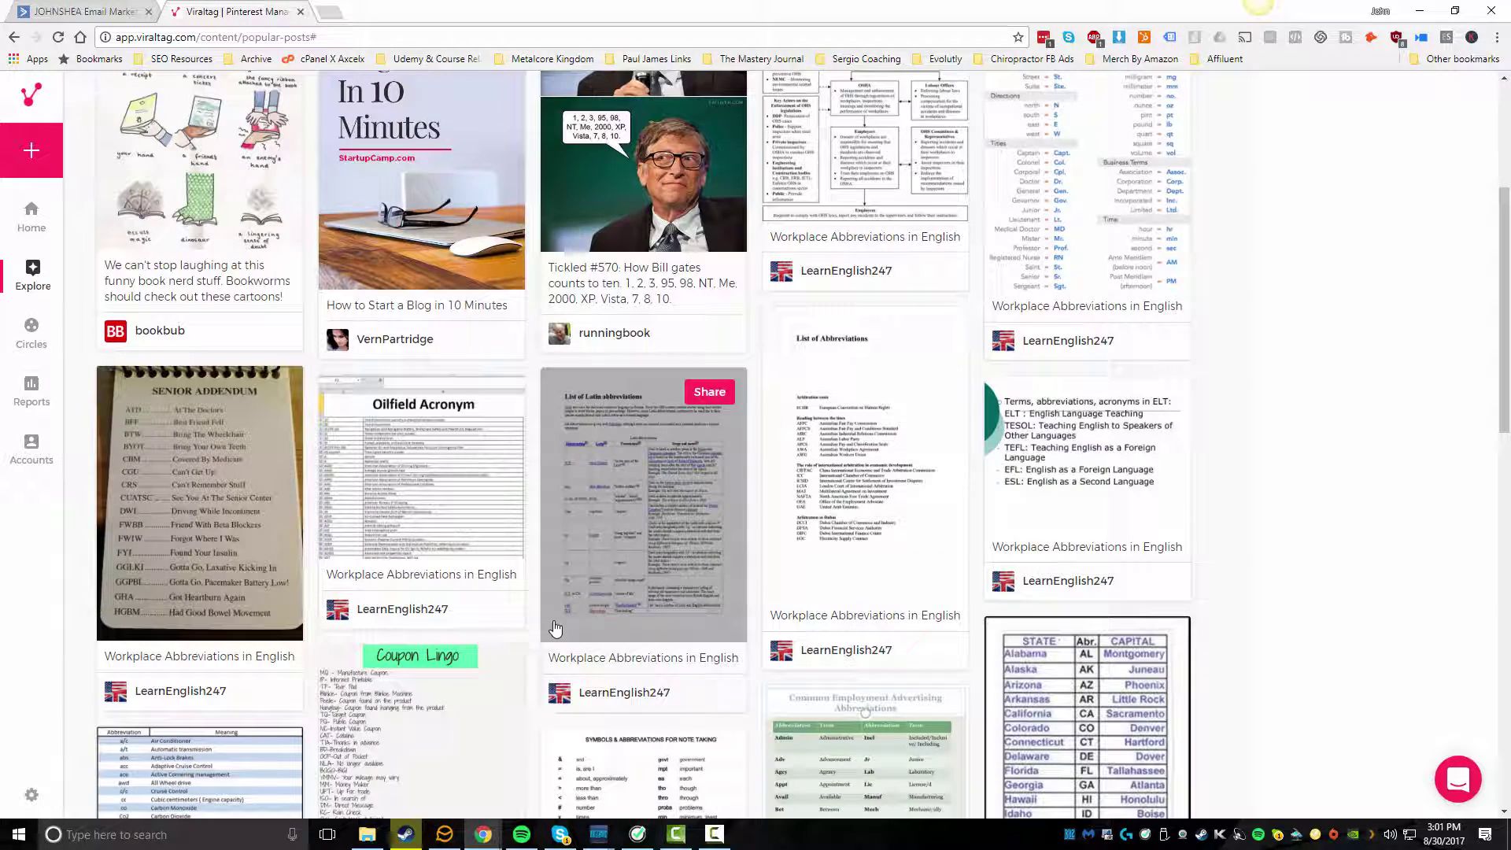
scroll(555, 627, down, 11)
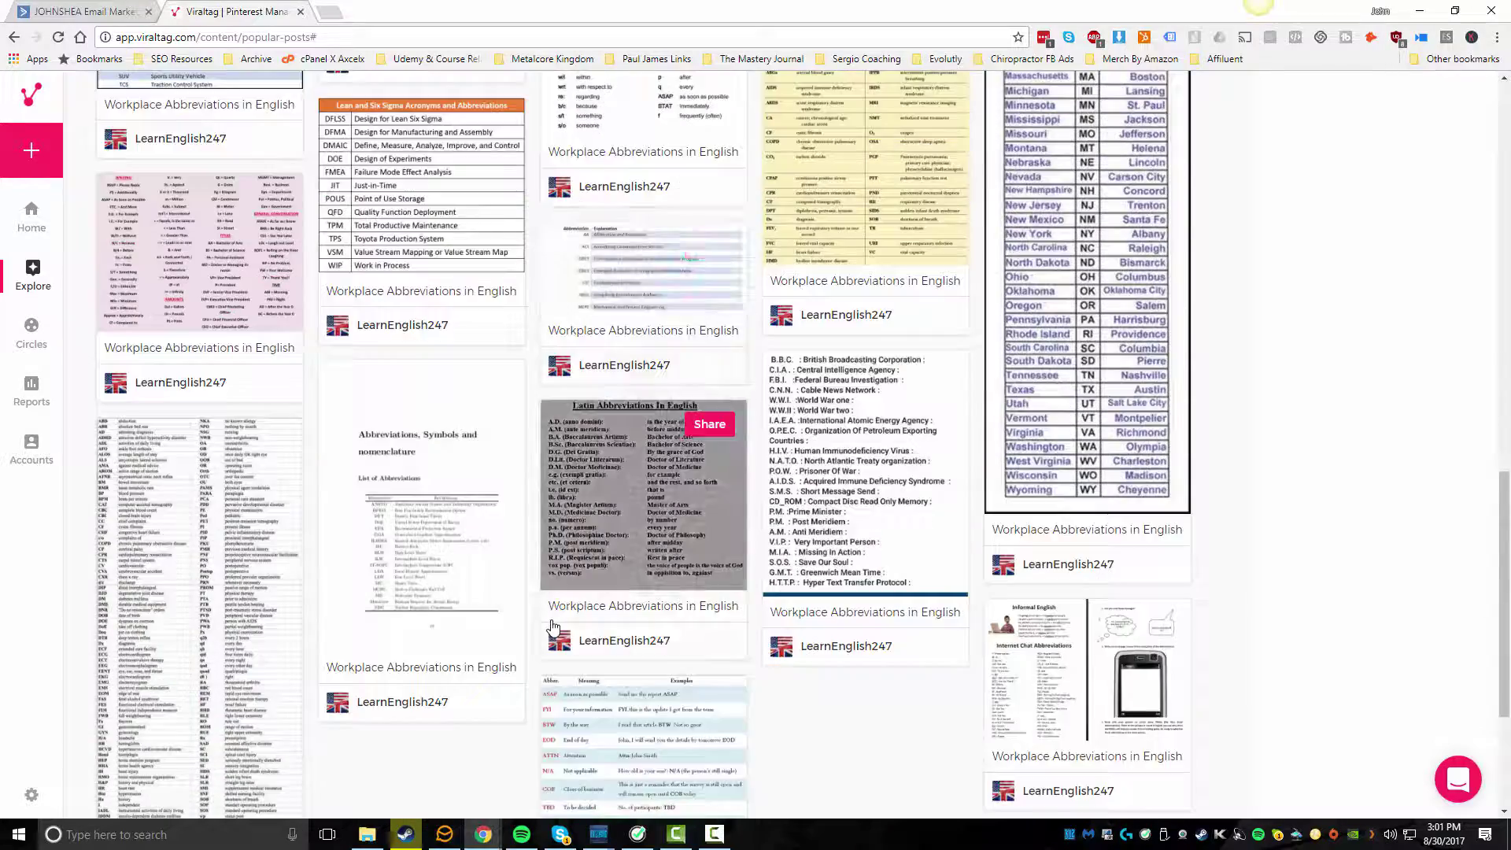
scroll(567, 636, up, 10)
scroll(569, 637, up, 5)
Step: Search popular images for 'meme', browse the results, and open the Canva Design tab
click(1029, 214)
text(meme)
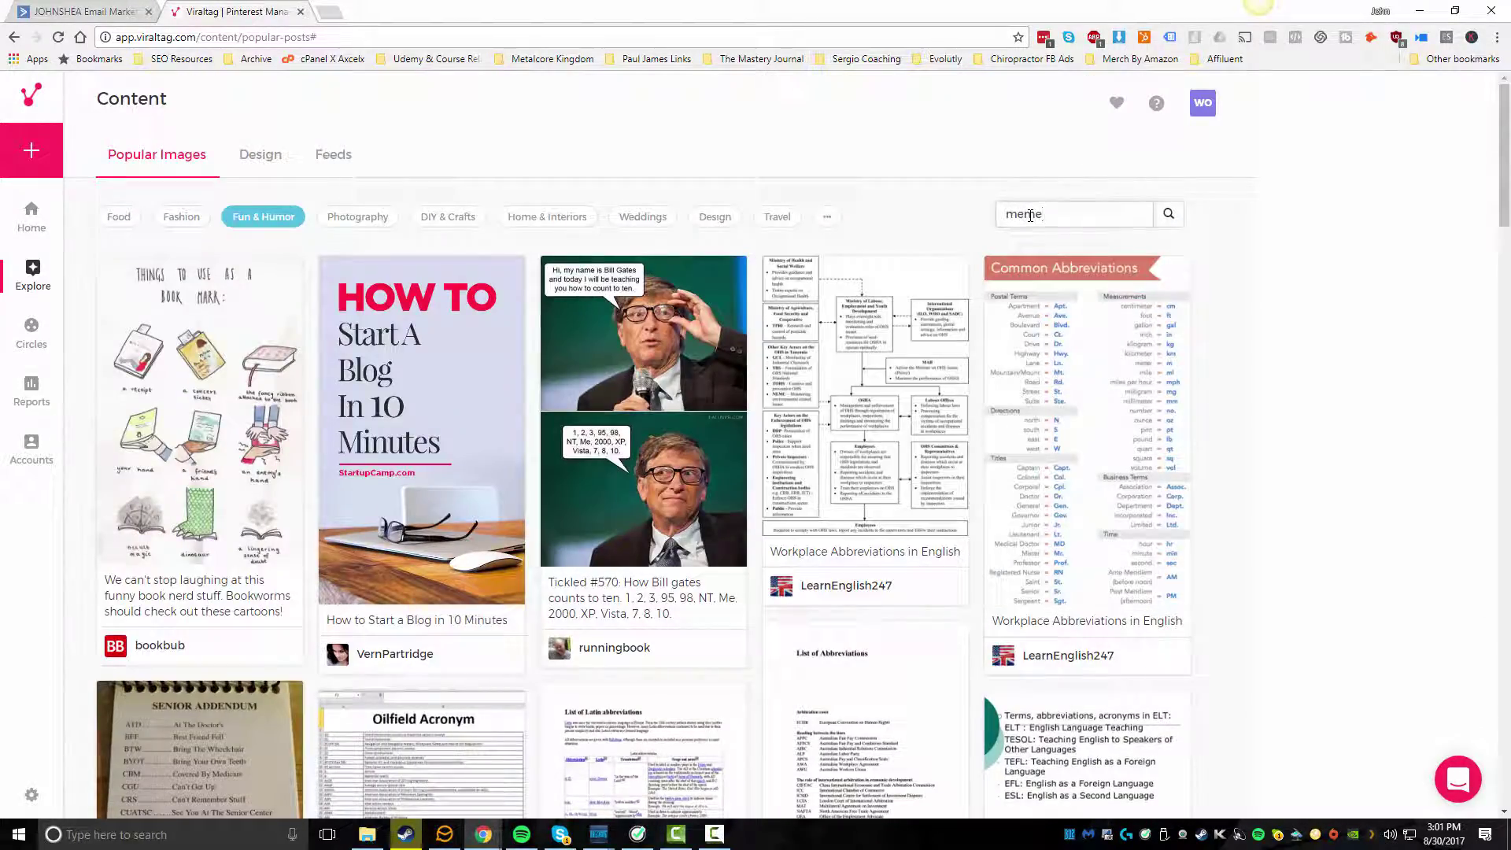
click(1160, 209)
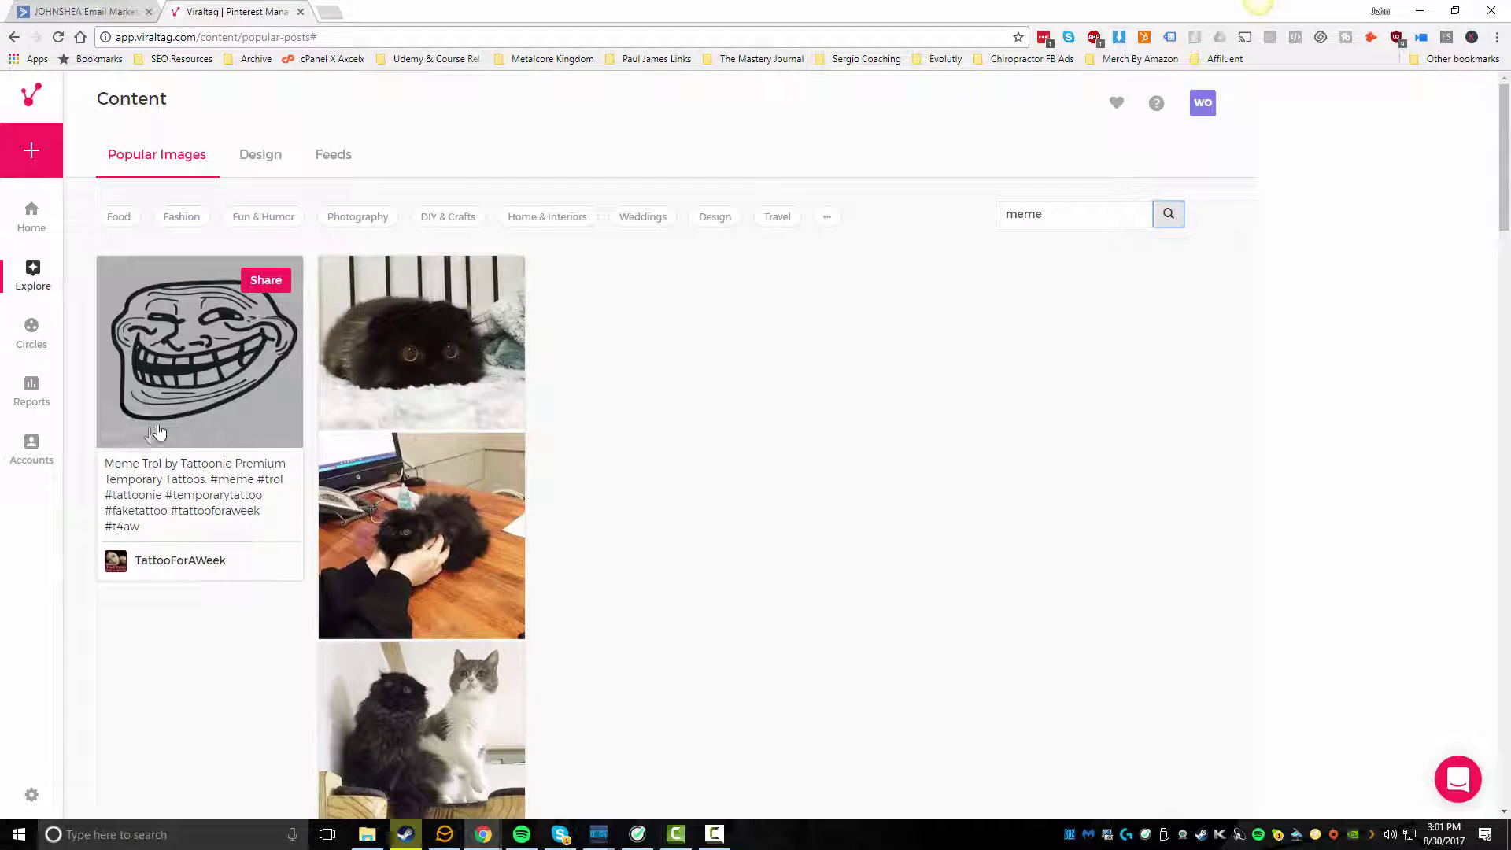
scroll(393, 551, down, 10)
scroll(418, 811, up, 10)
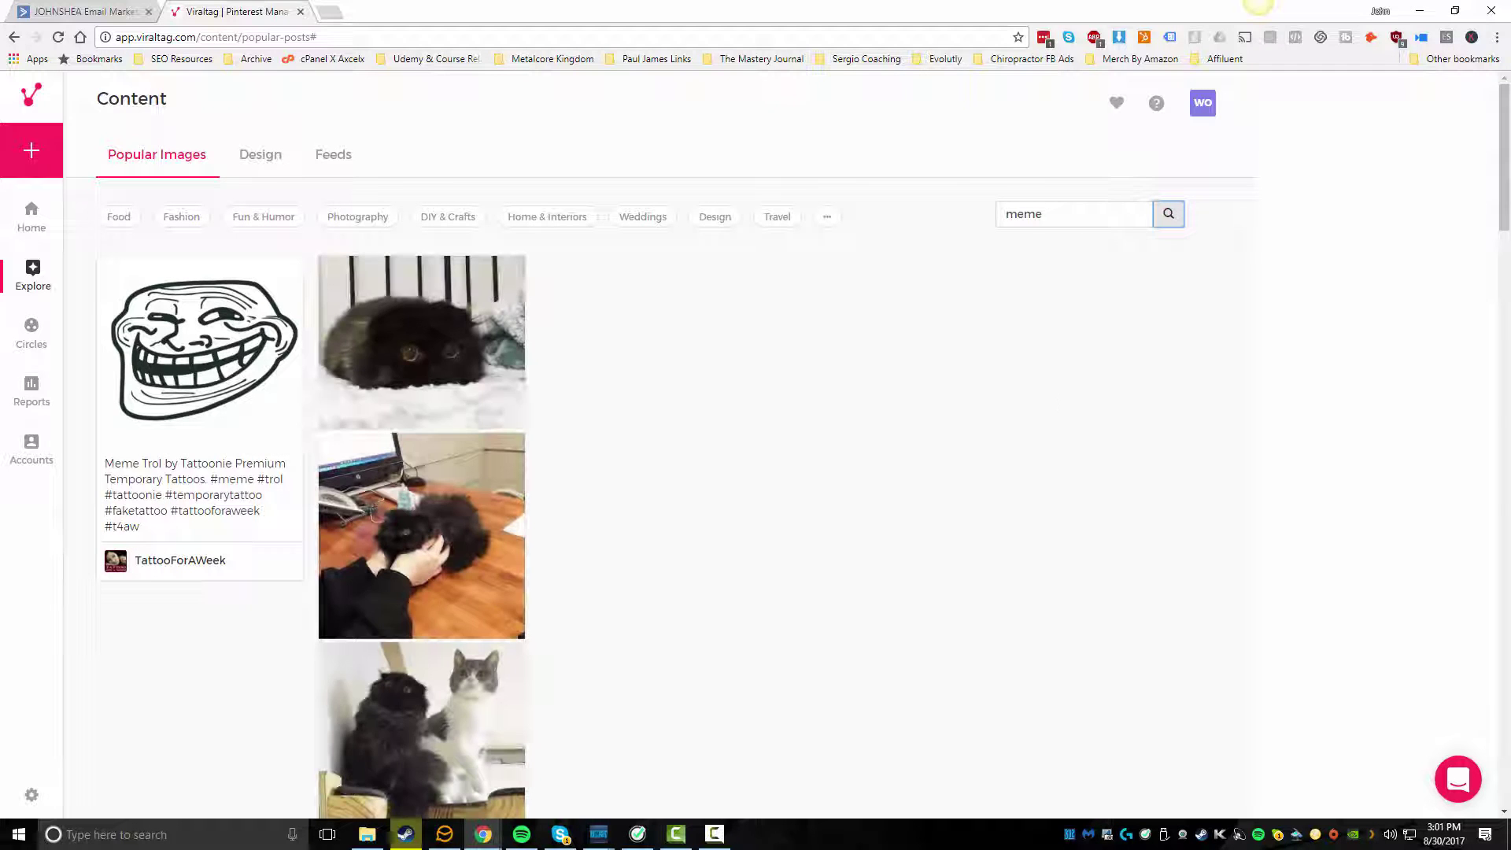
drag(1504, 162, 1487, 836)
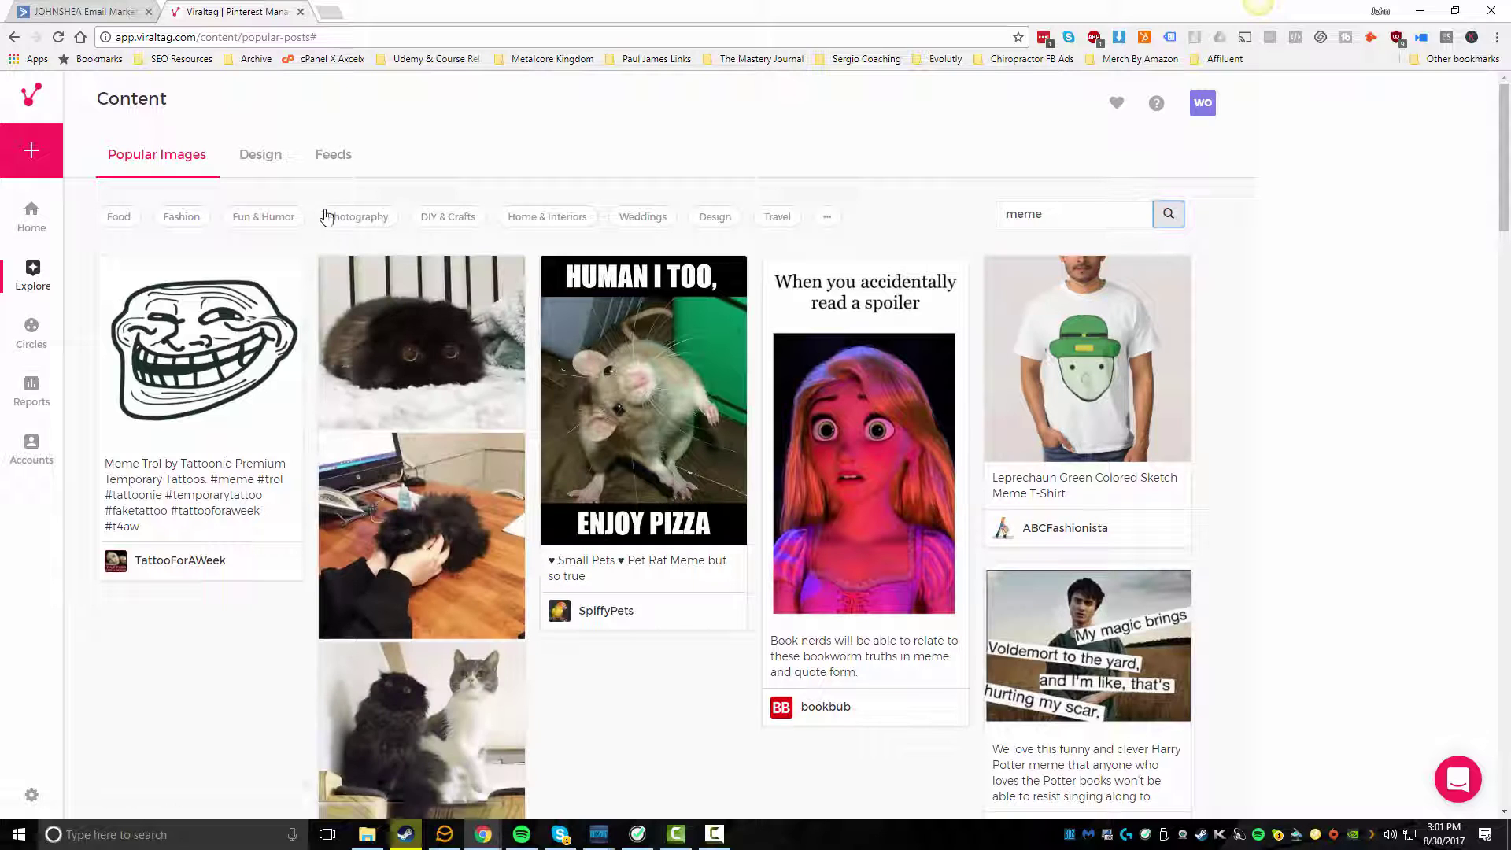
click(262, 155)
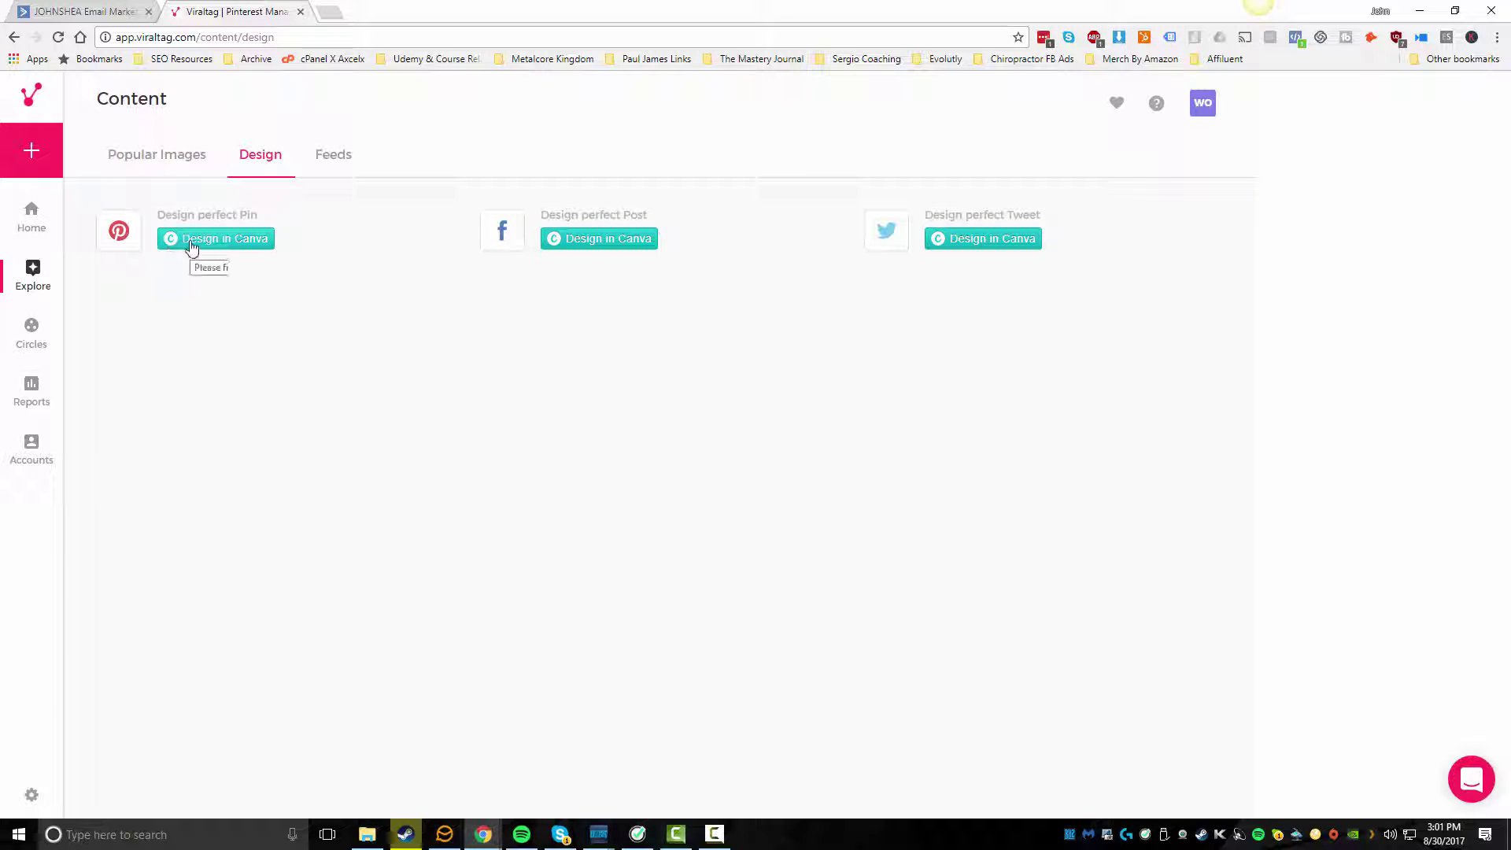
Step: Start a Canva Facebook post using the Never Fade layout with the headline 'THIS IS TEXT'
click(596, 240)
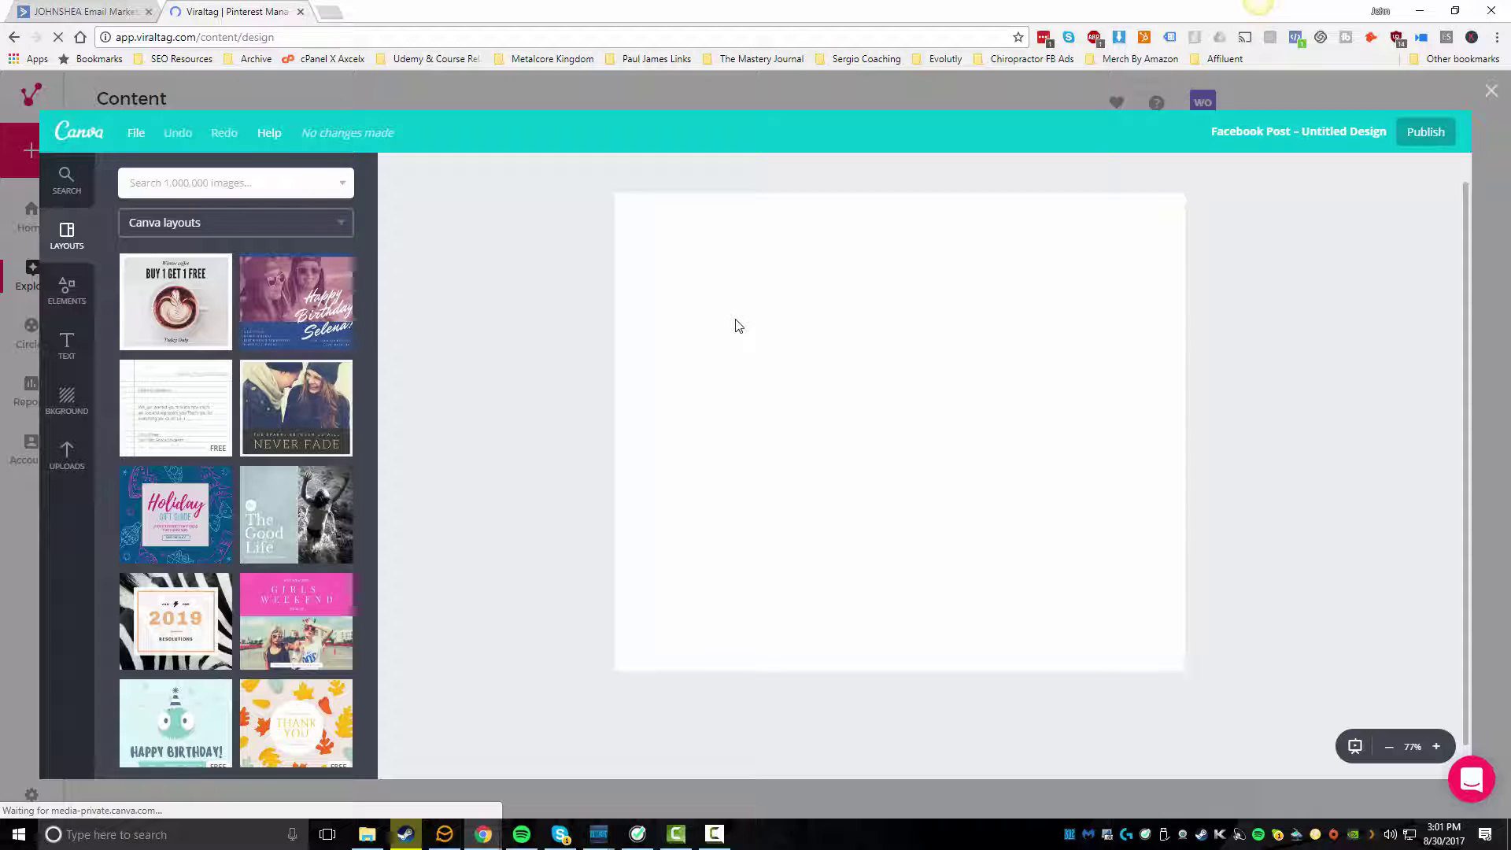
drag(296, 408, 870, 404)
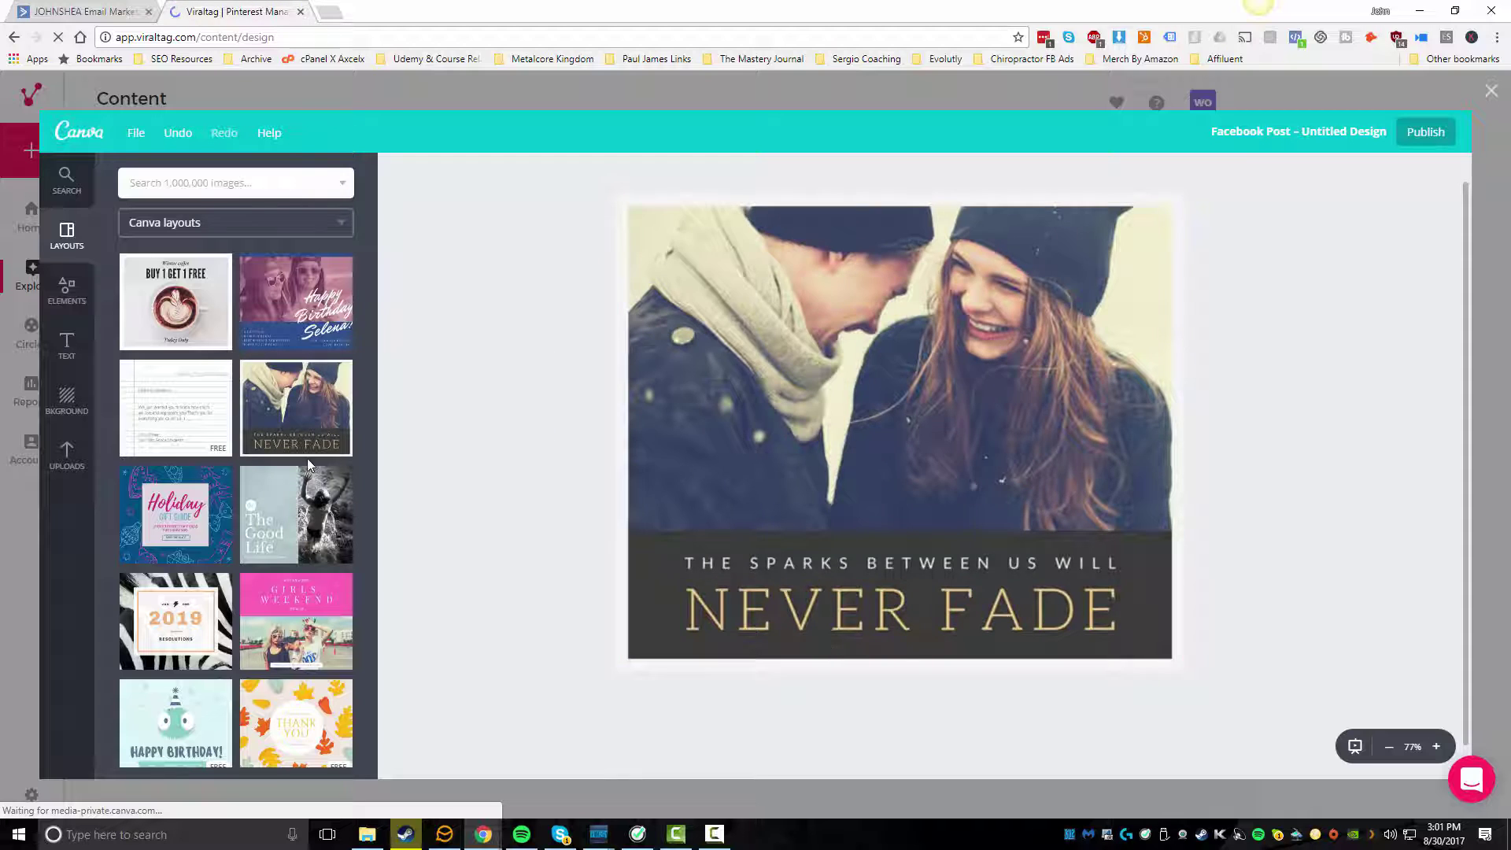
click(826, 642)
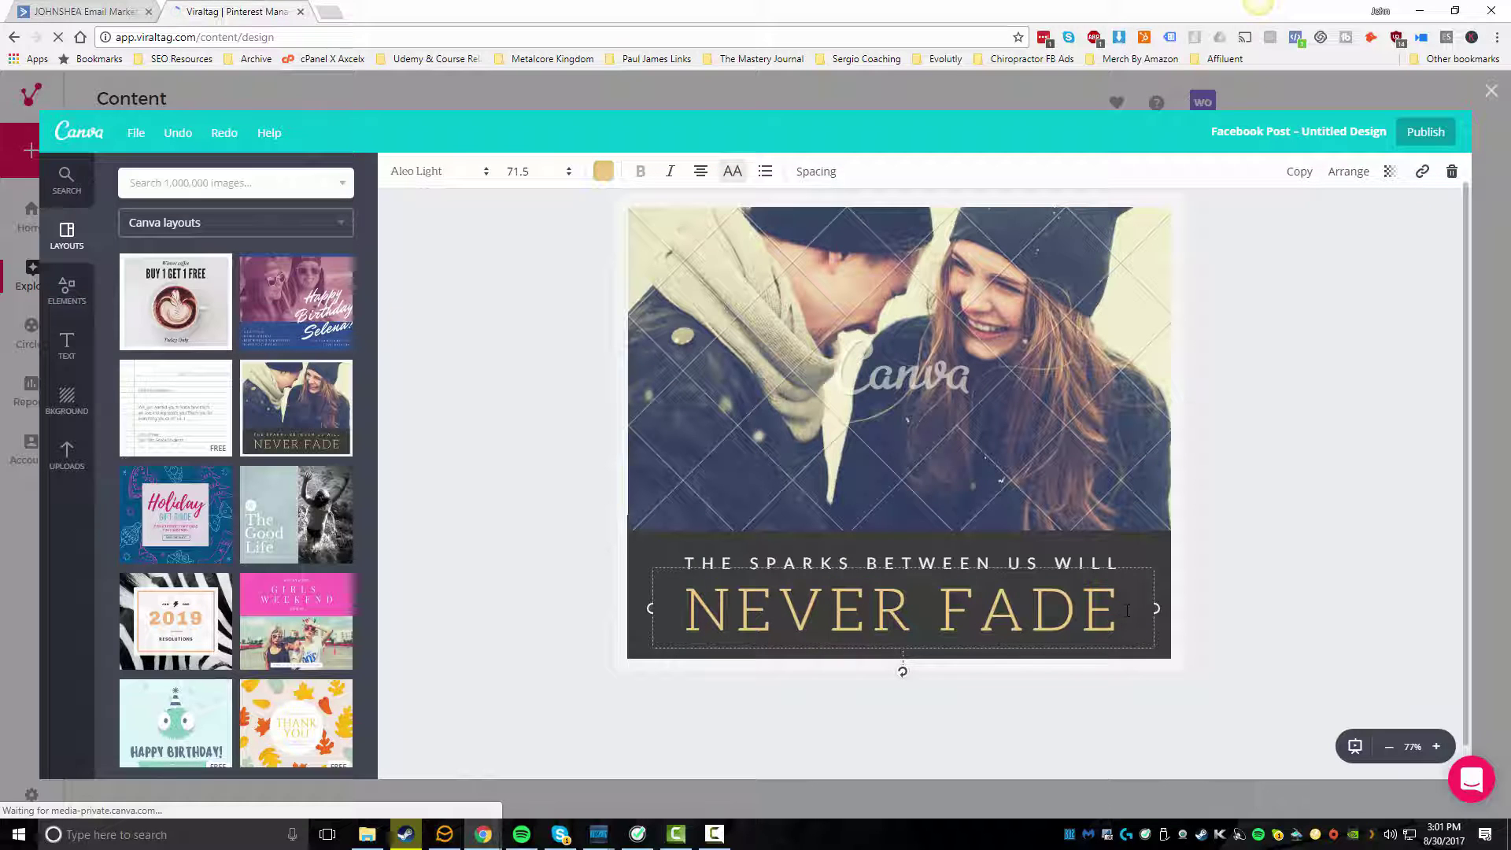
drag(1127, 610, 663, 621)
text(THIS )
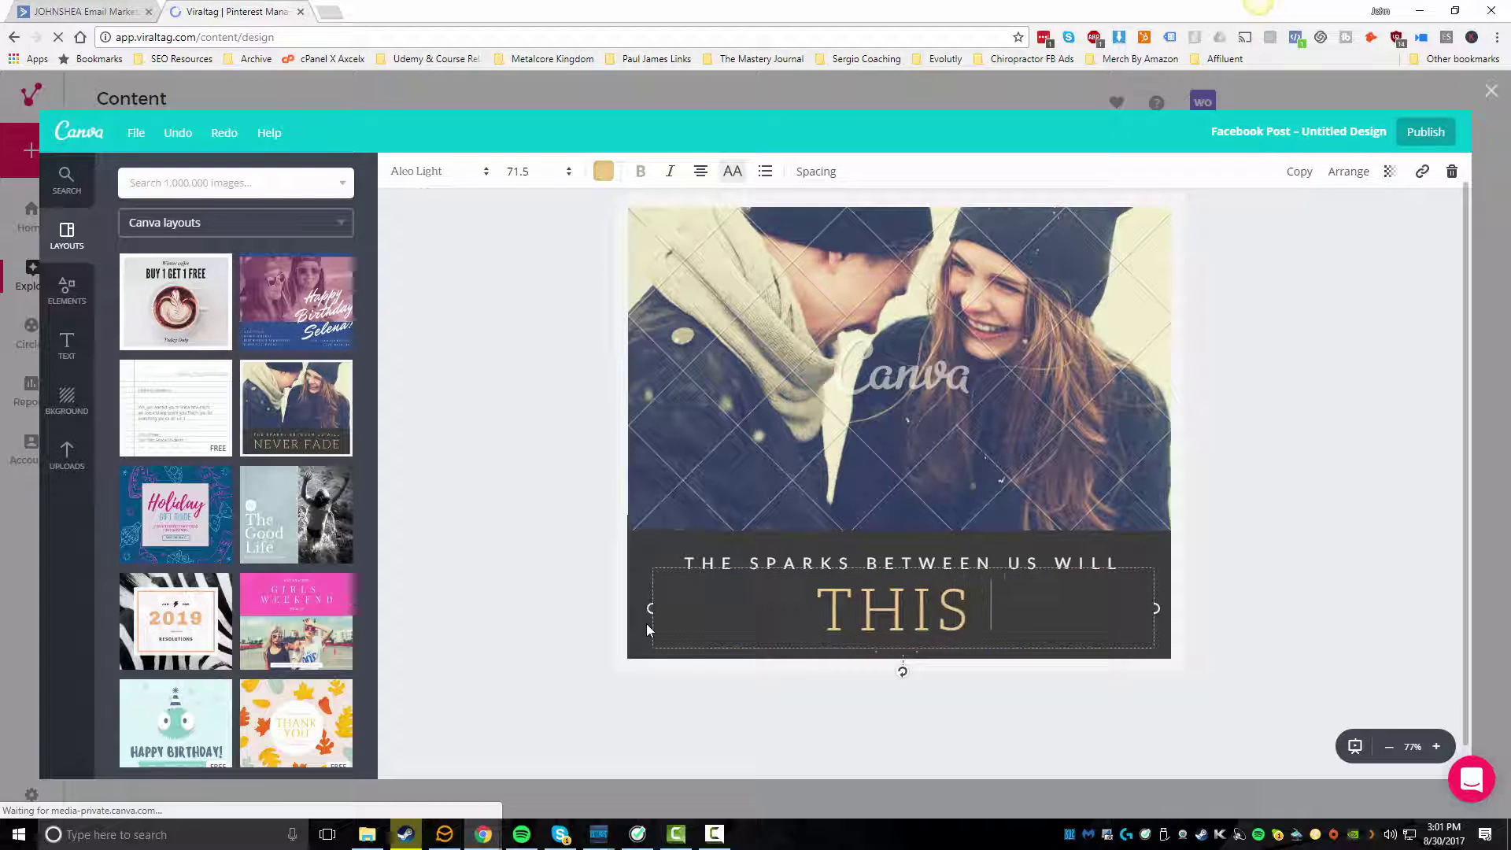
text(IS TEXCT)
key(BackSpace)
key(BackSpace)
text(T)
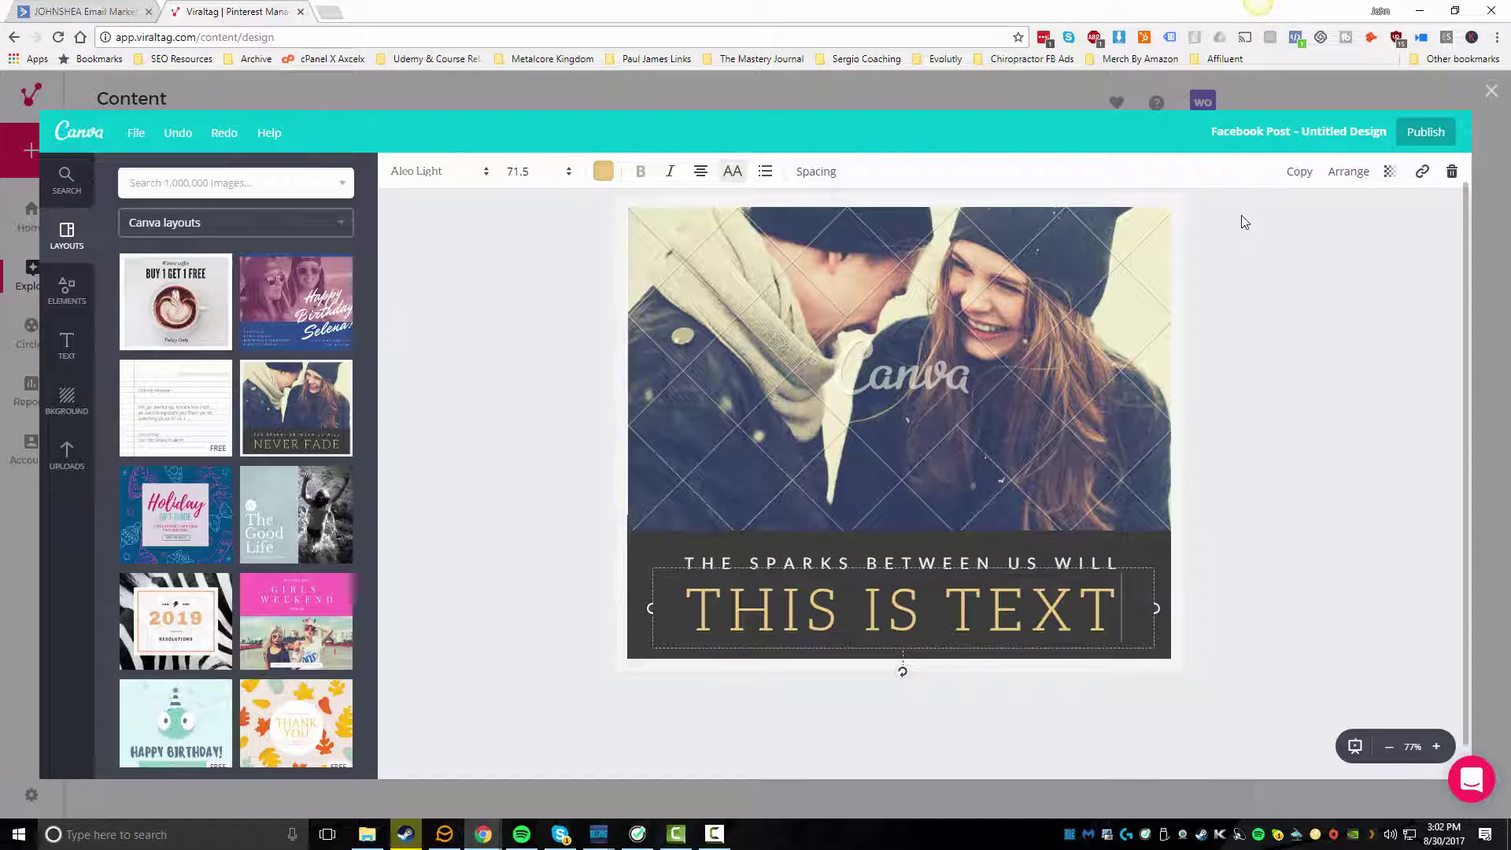
Step: Publish the design, dismissing the watermark notice and the premium purchase offer
click(1426, 134)
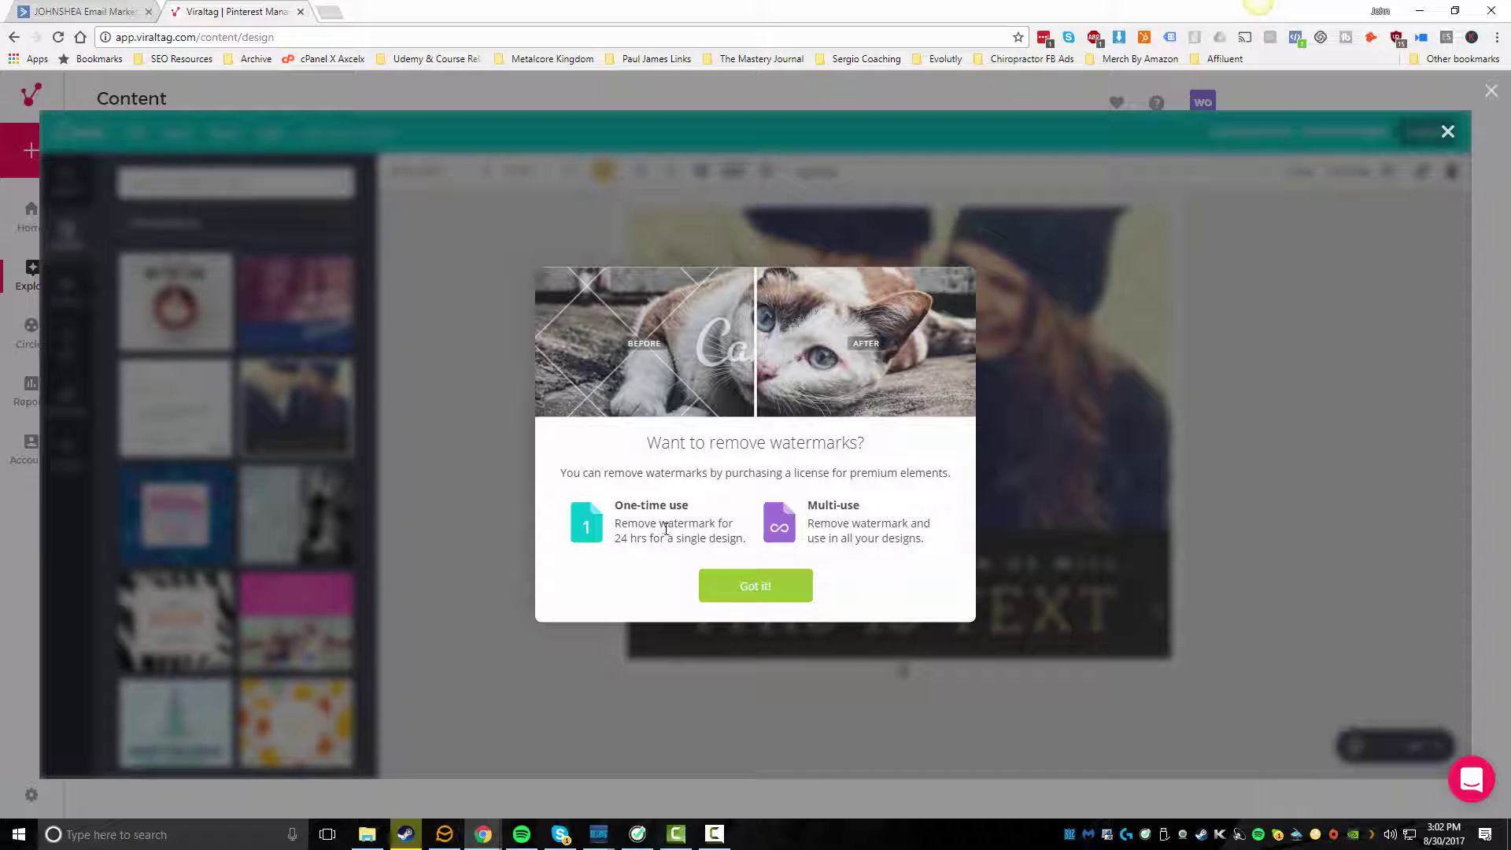
click(749, 597)
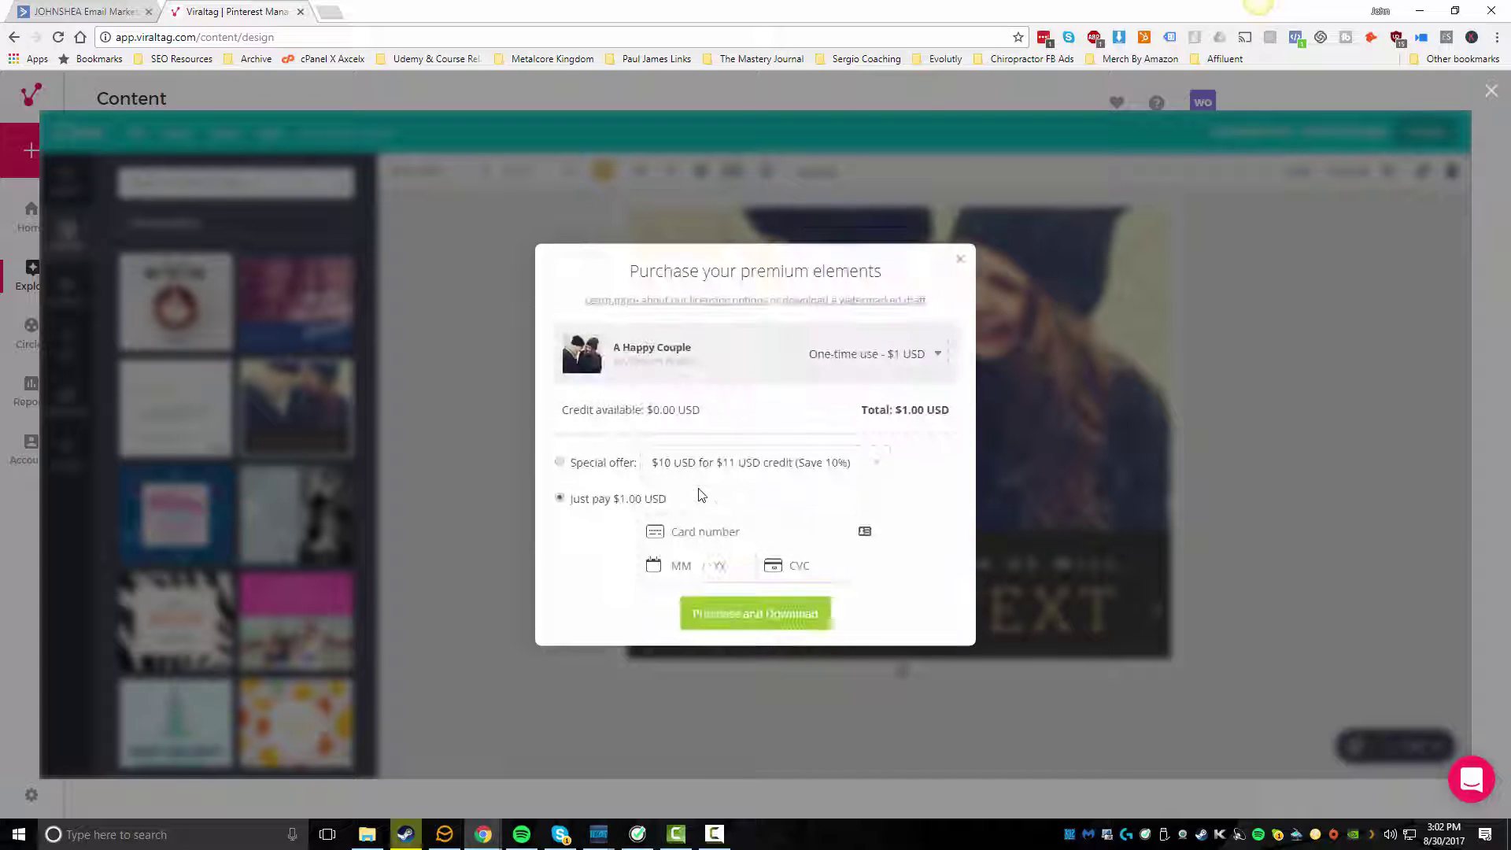
click(957, 269)
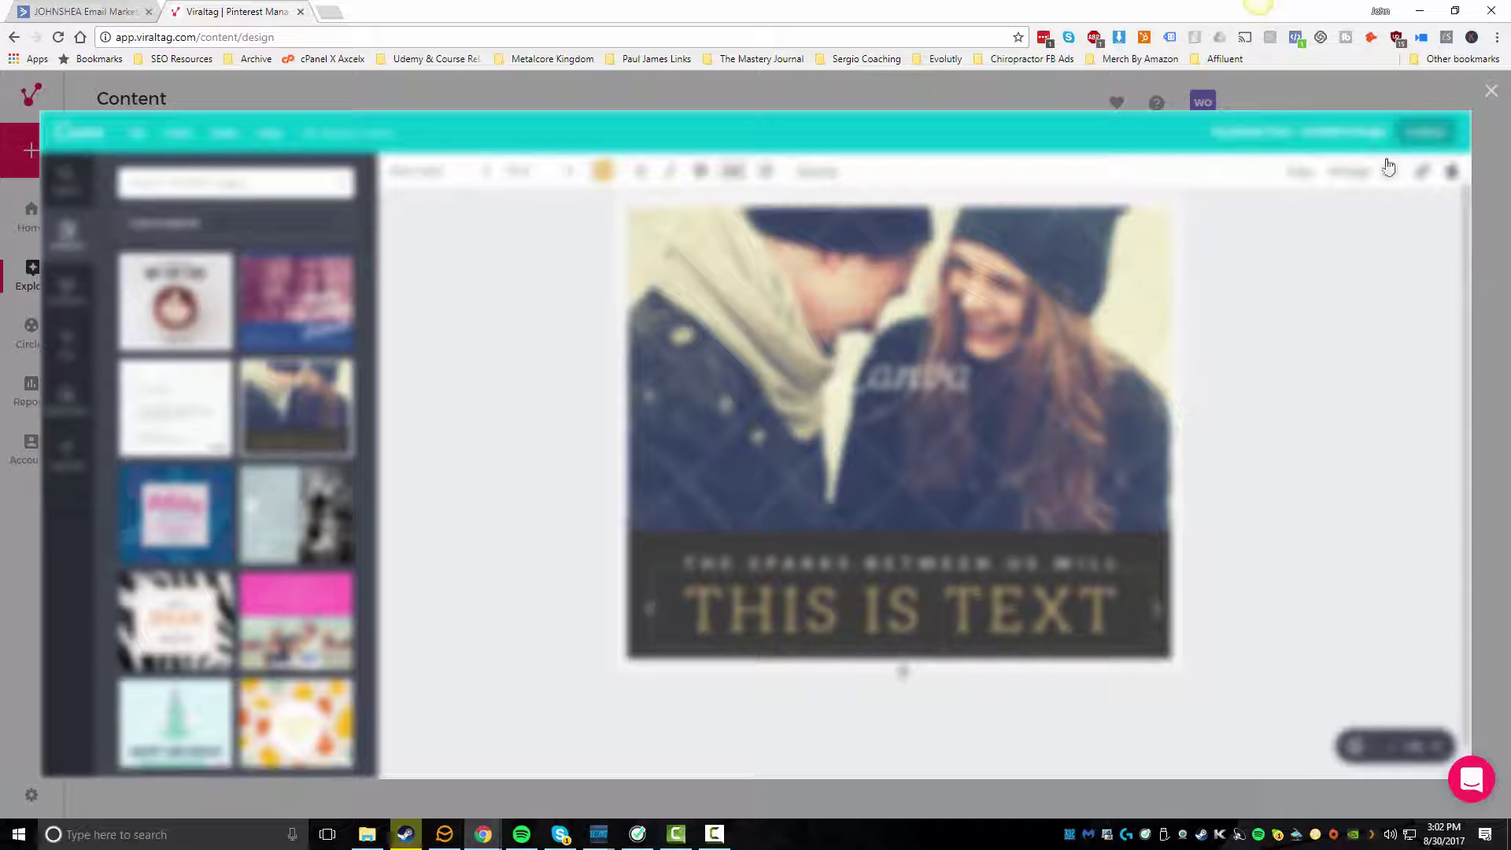
Step: Close the Canva editor and show the Feeds list, which has no feeds yet
click(1488, 100)
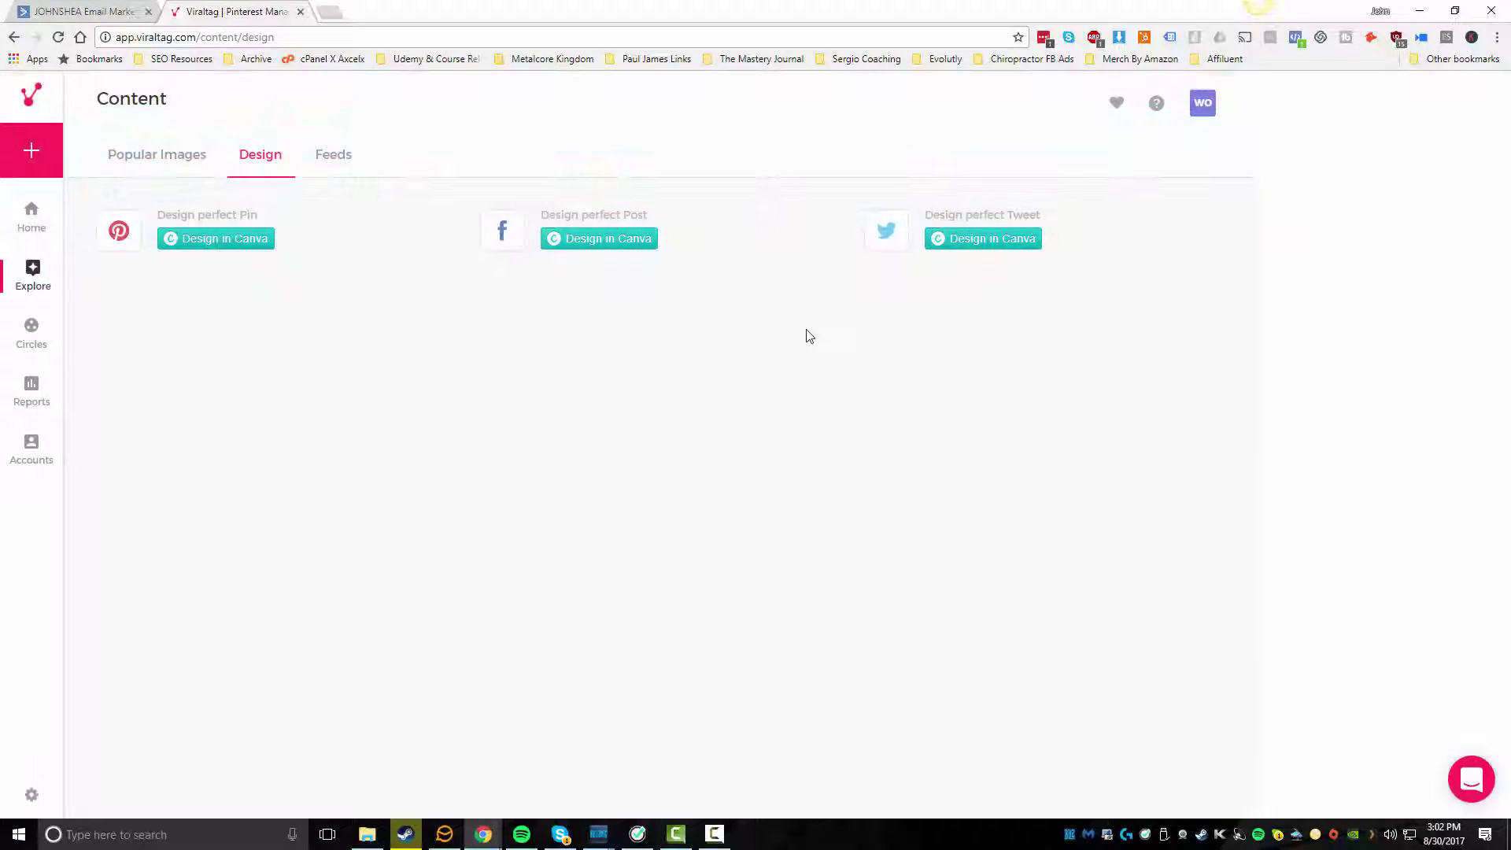
click(628, 240)
click(334, 167)
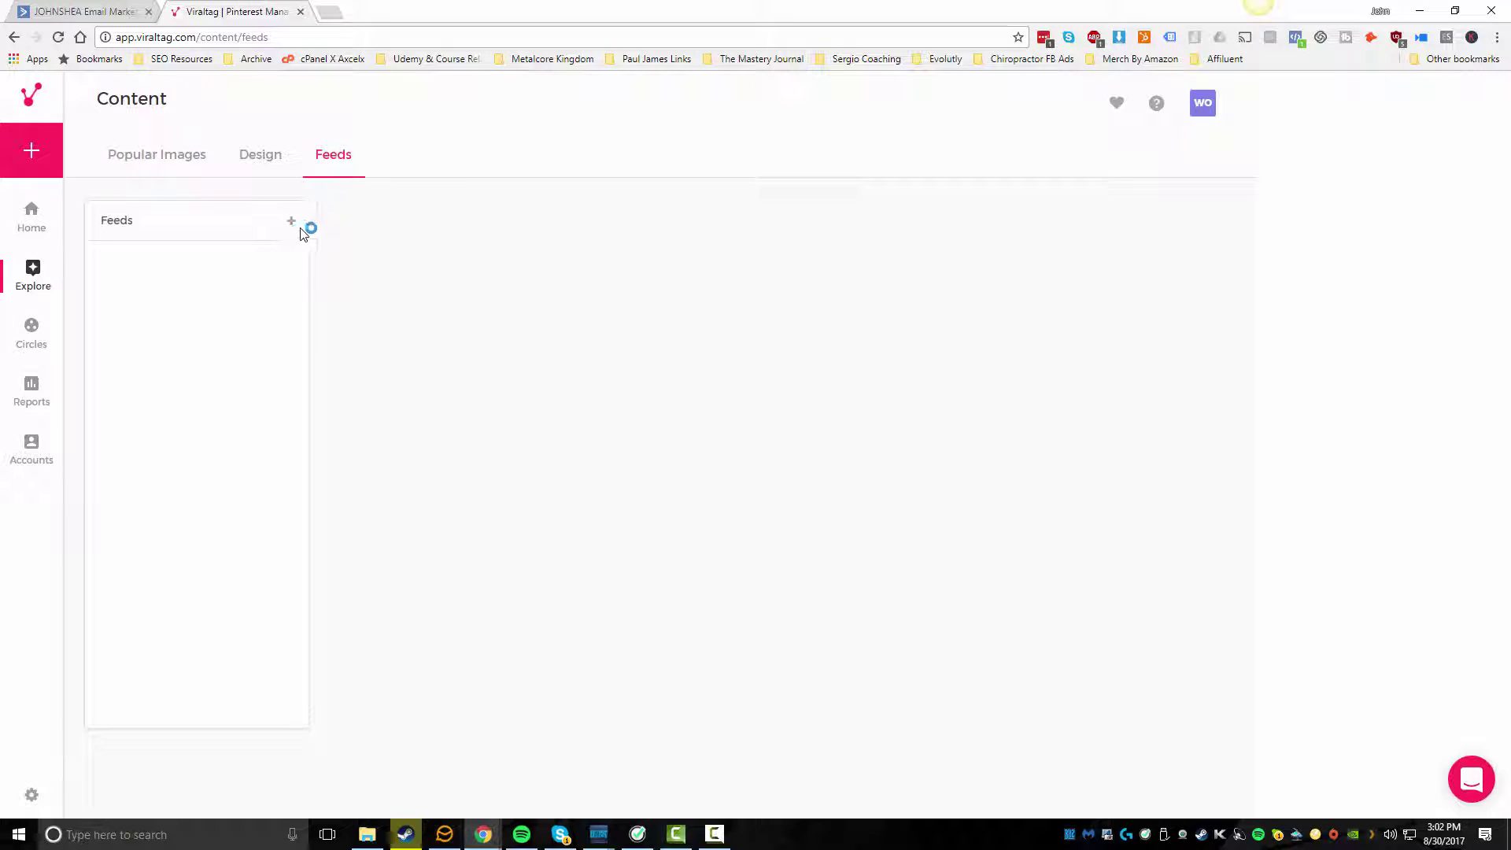
Step: Open Add Feed, switch to Add Manually, then close it without adding a feed
click(291, 221)
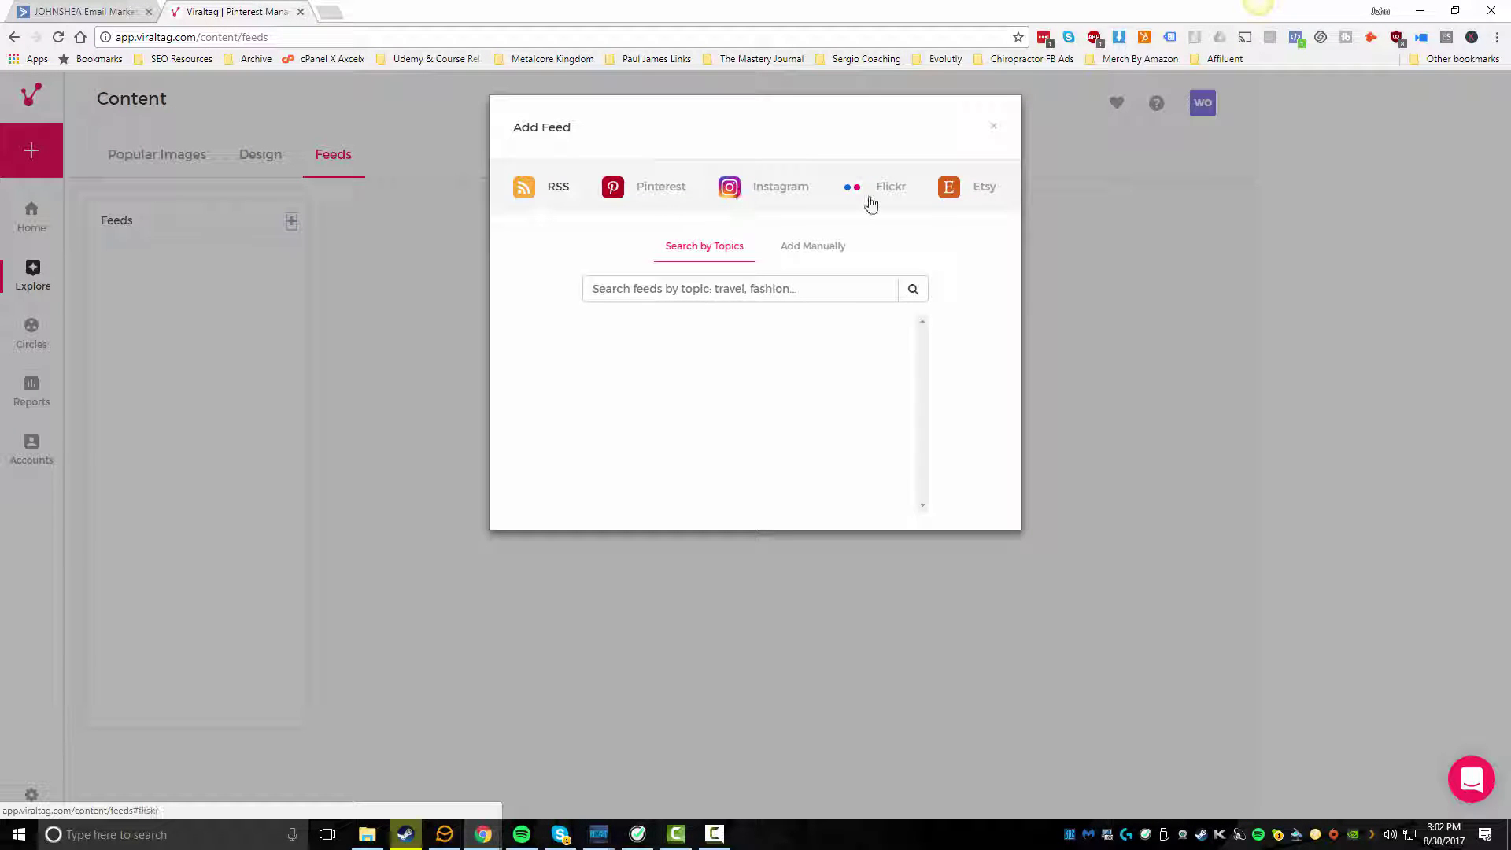
click(799, 247)
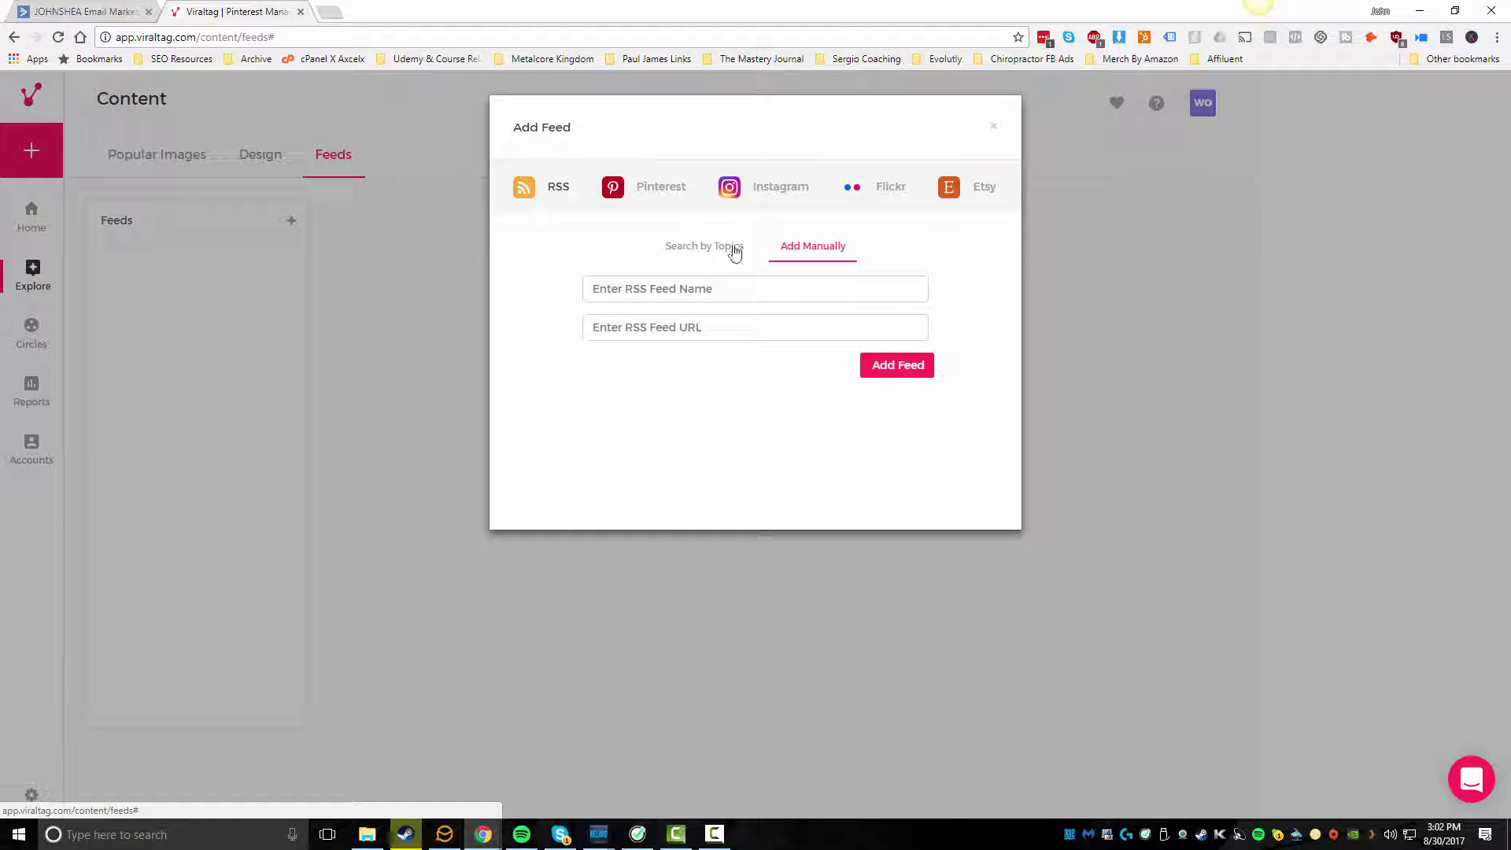
click(722, 289)
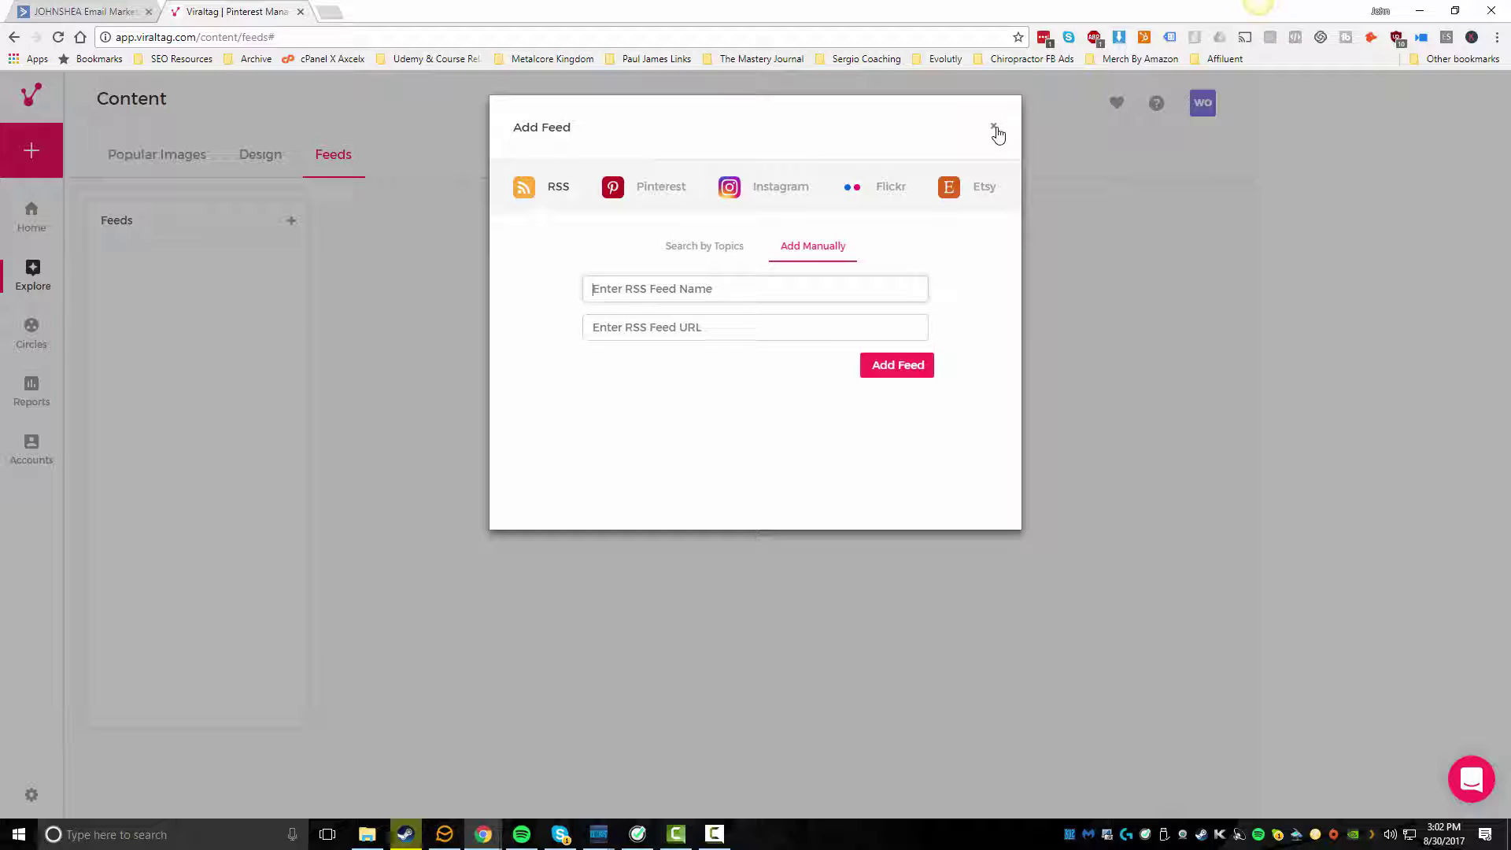
click(995, 129)
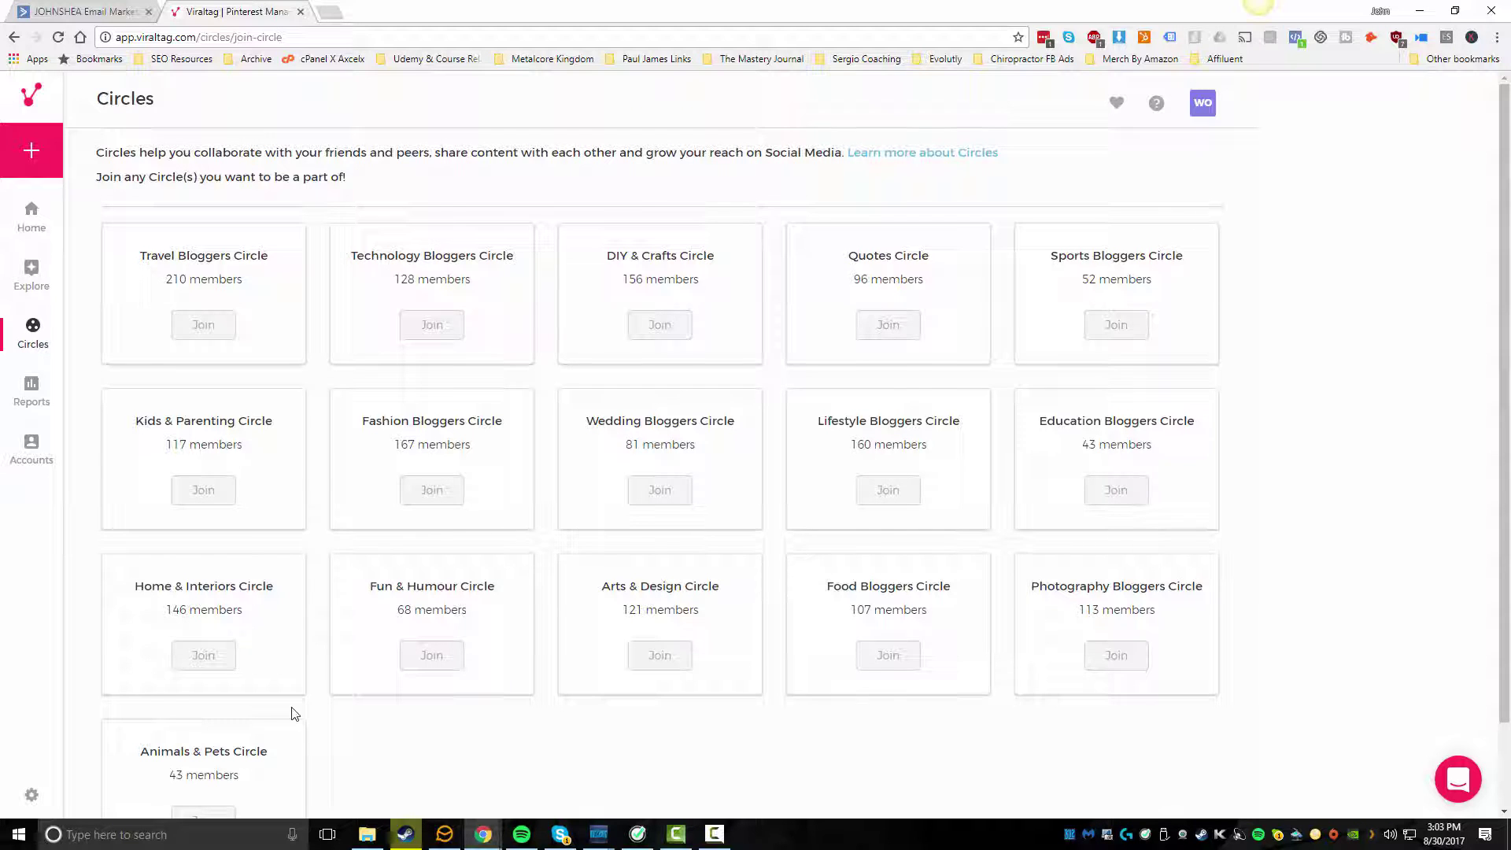
Step: Scroll the Circles list and join the Animals & Pets Circle
scroll(291, 713, down, 2)
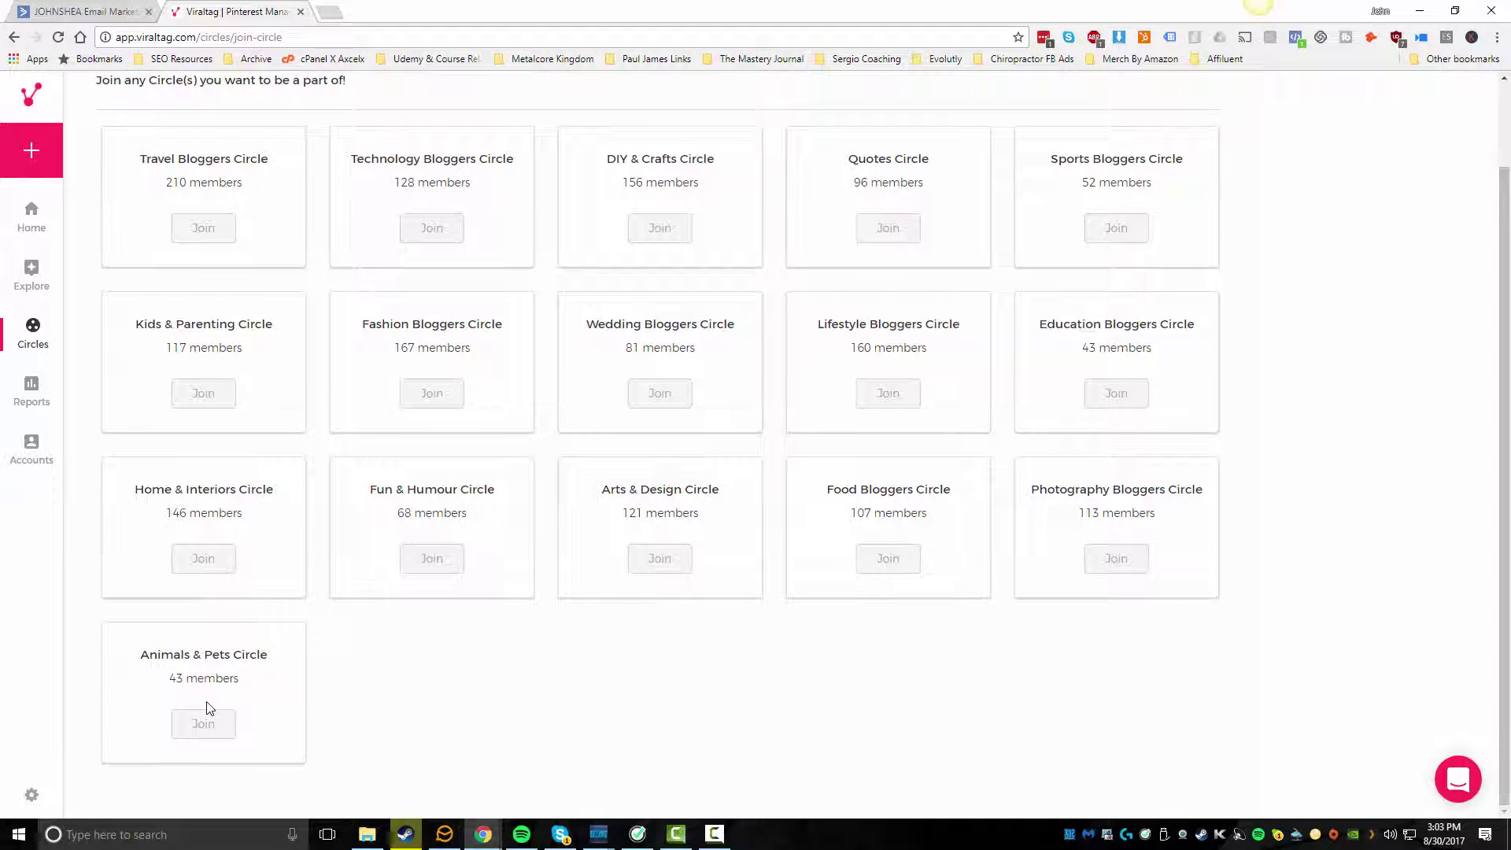
scroll(209, 709, up, 2)
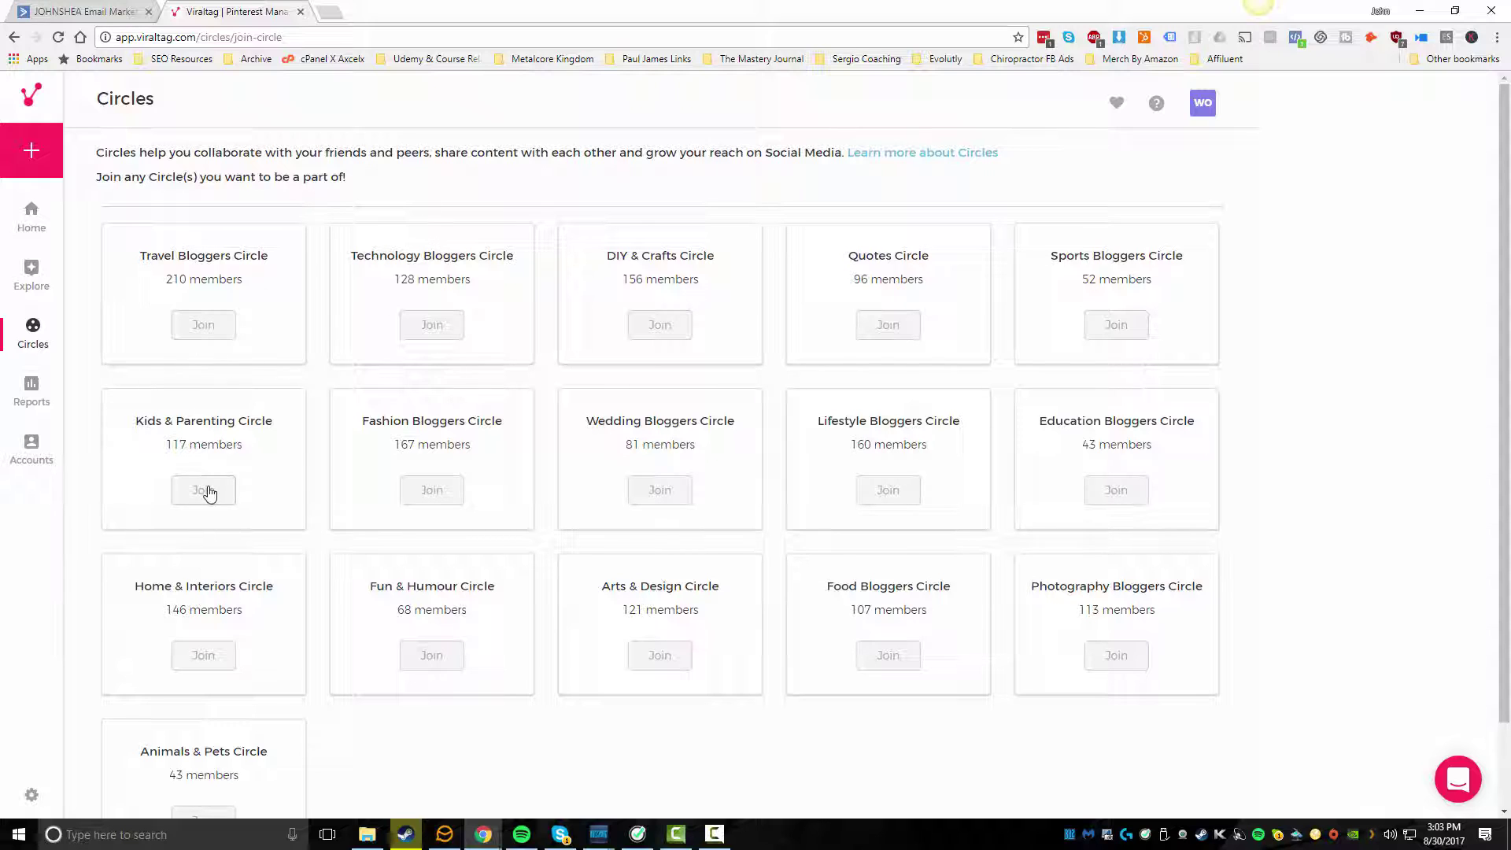
scroll(206, 582, down, 2)
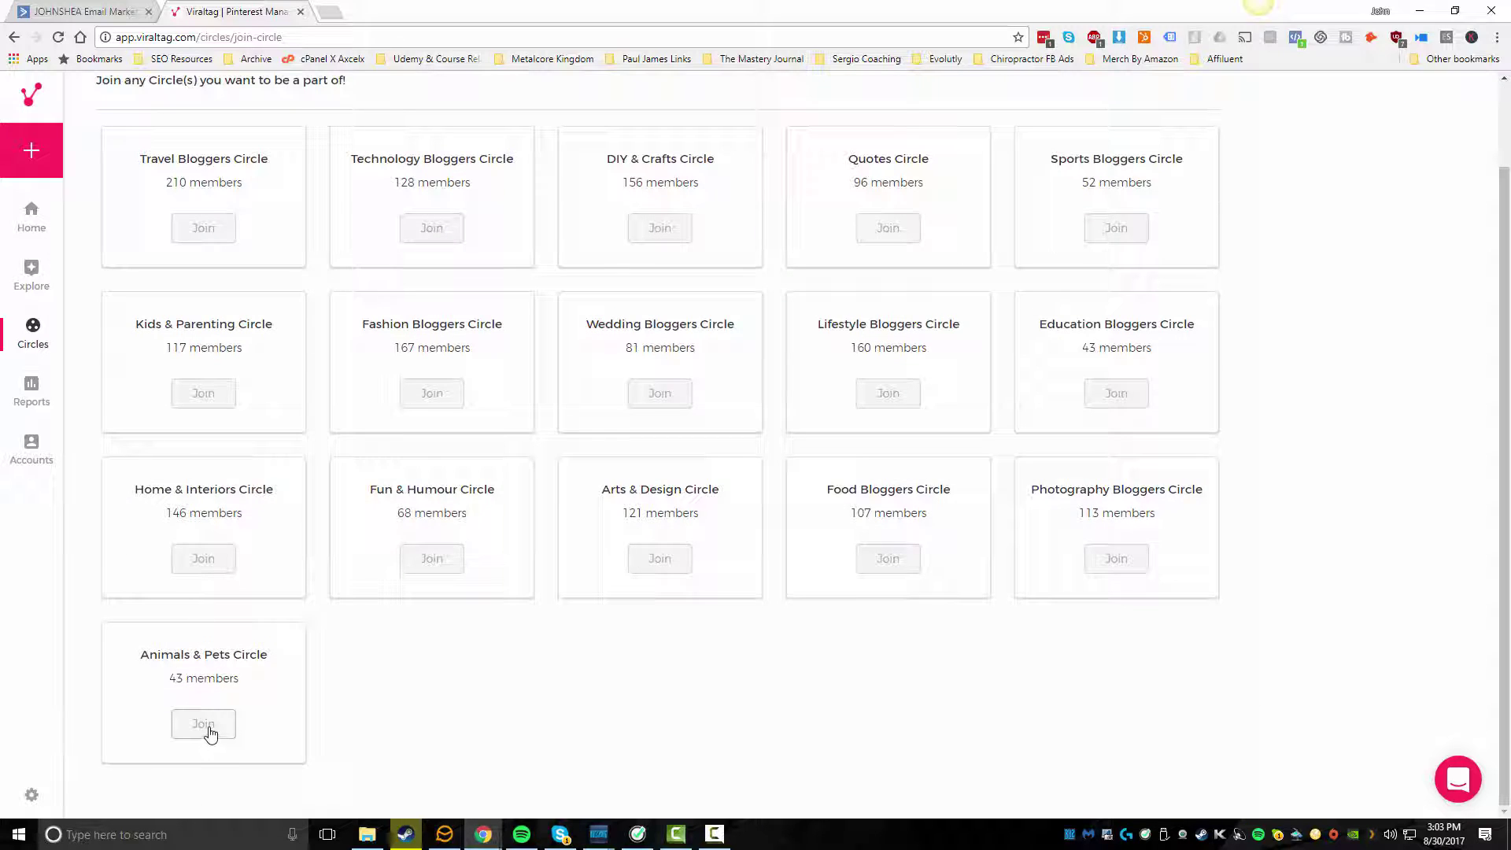
click(207, 726)
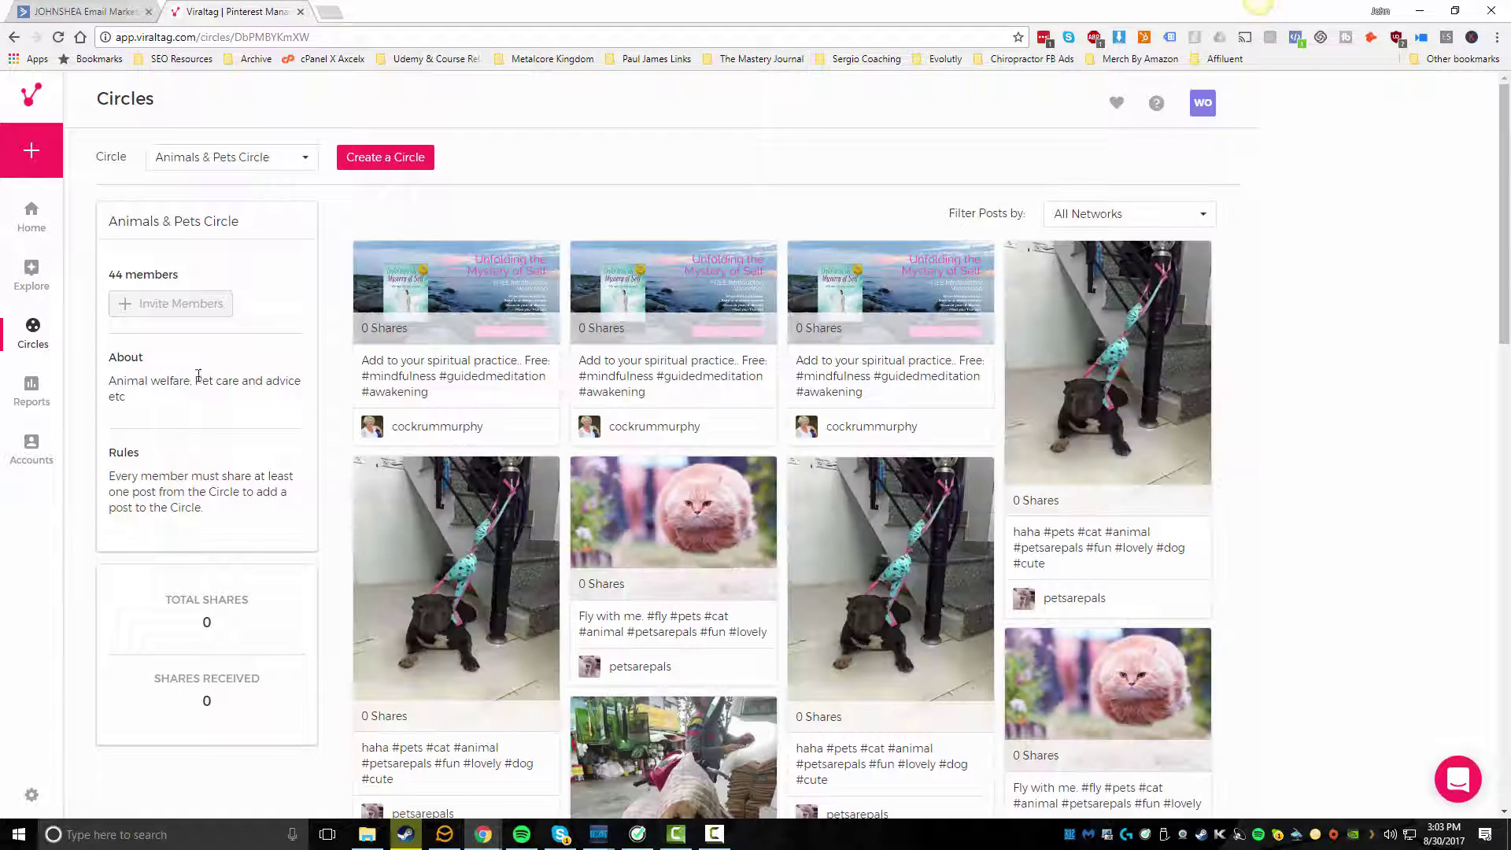
Step: Scroll through the Animals & Pets Circle's shared posts, then go to Reports
scroll(905, 630, down, 5)
scroll(819, 663, down, 2)
scroll(431, 580, up, 2)
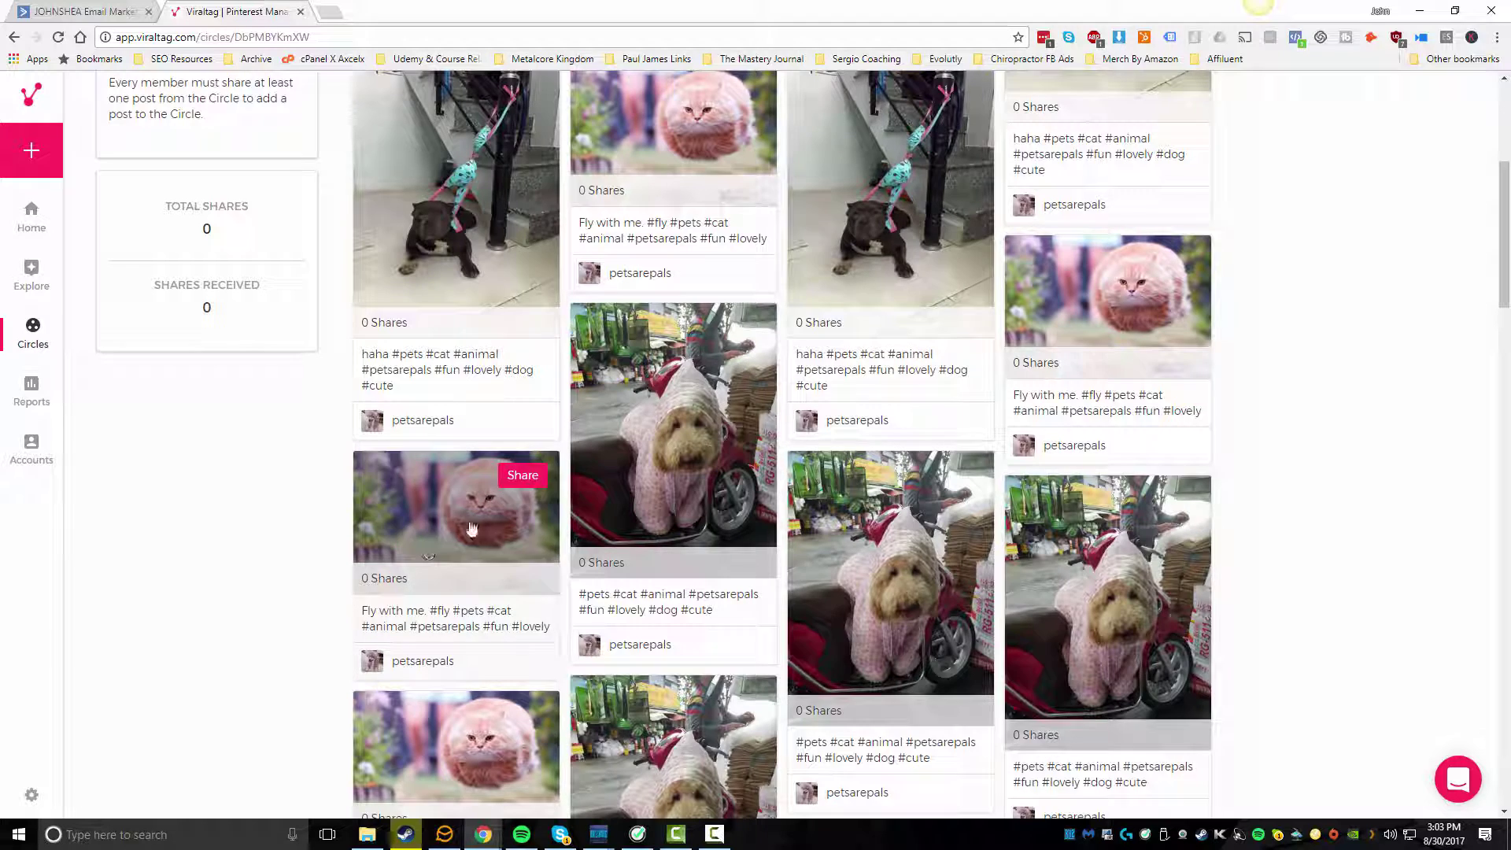
scroll(495, 595, up, 5)
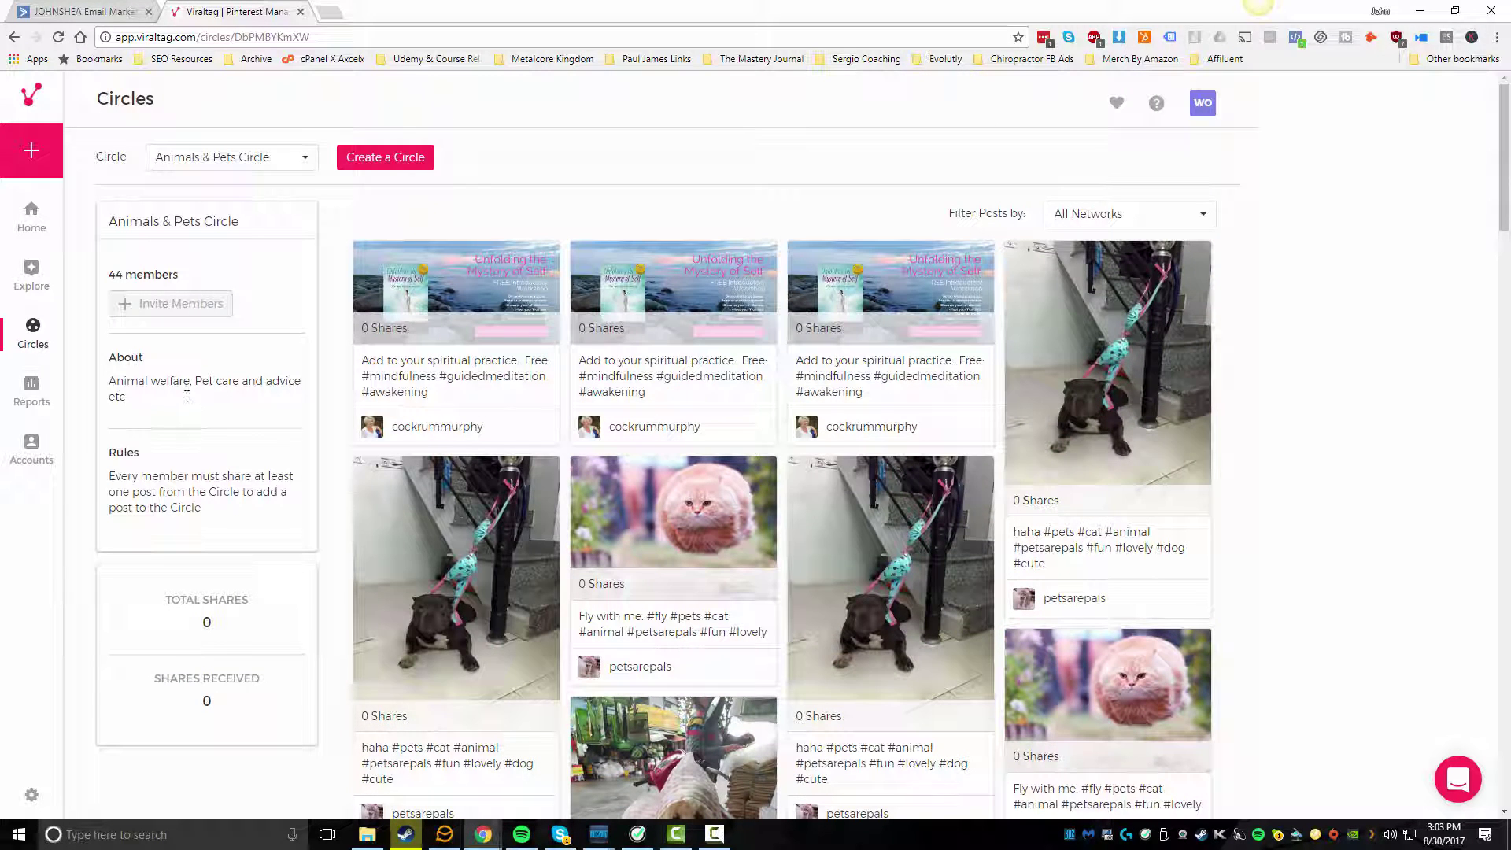
click(37, 393)
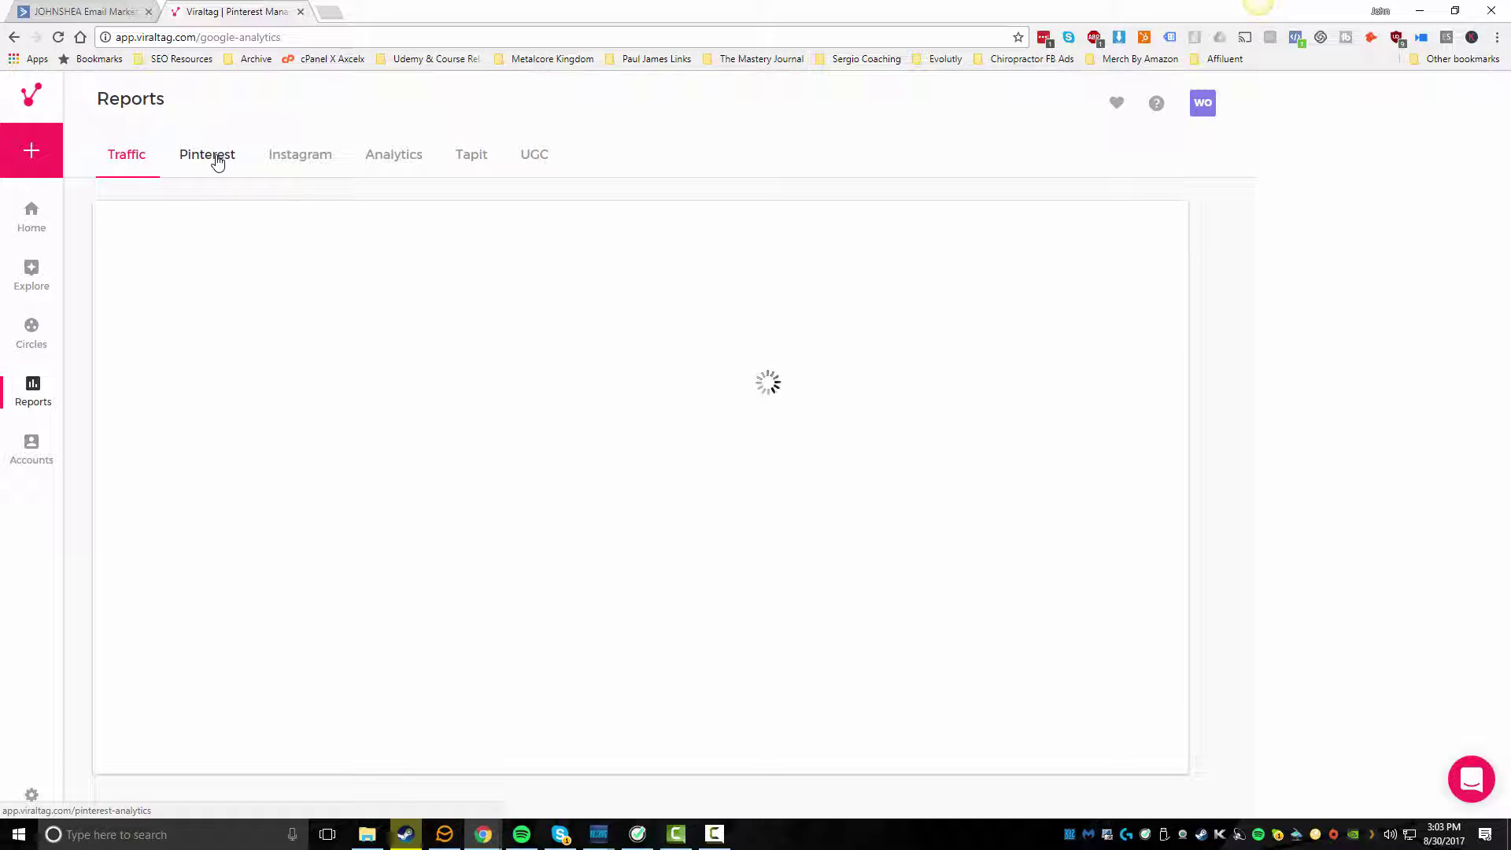
Step: Switch to the Analytics report and check its account list without changing it
click(397, 156)
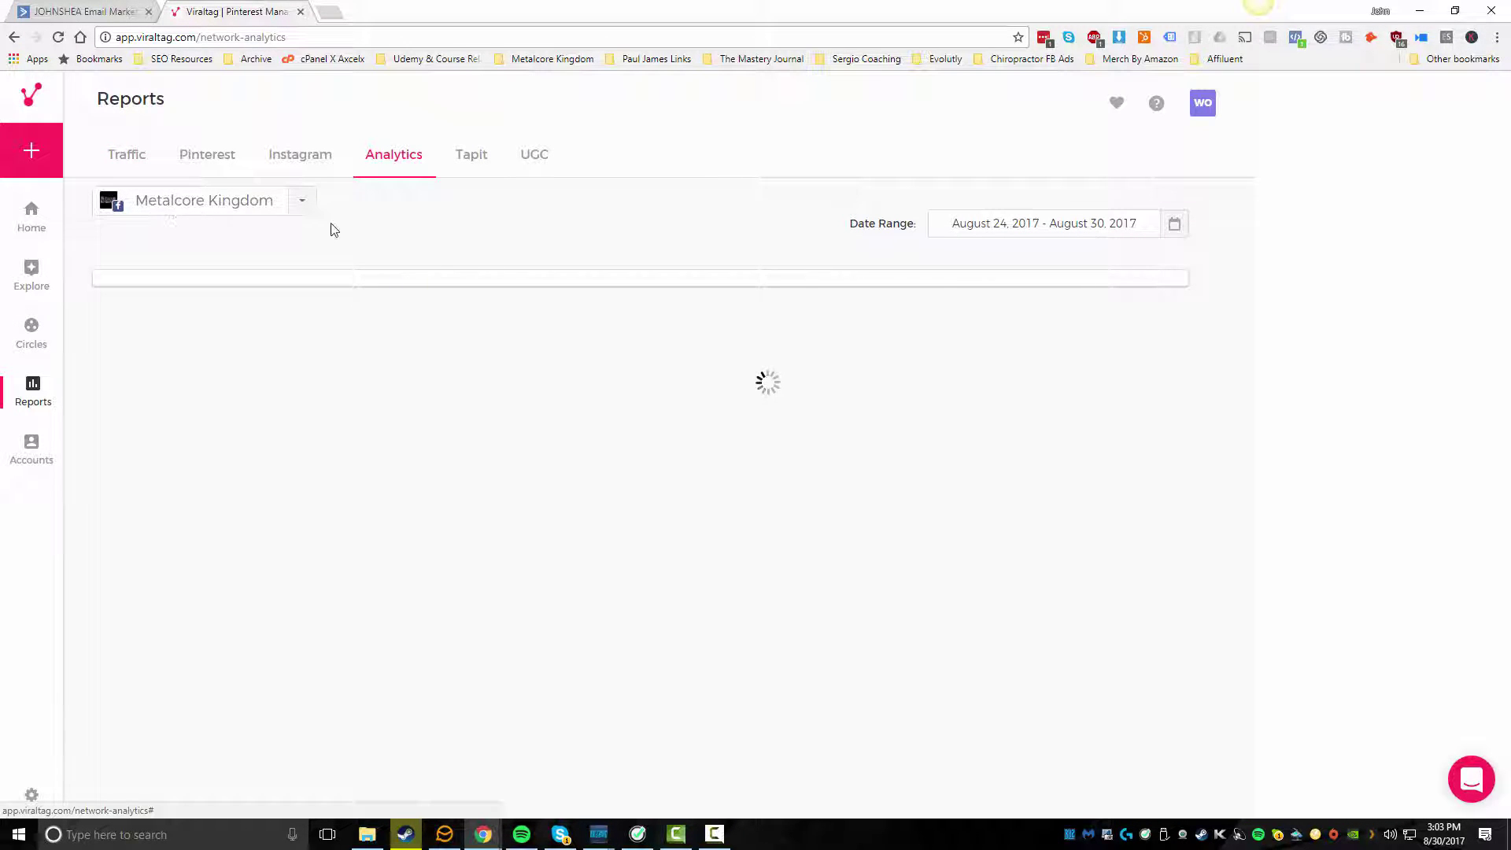
click(304, 206)
click(304, 206)
Step: Open Team Members from the avatar menu in a new browser tab and switch to it
click(1203, 103)
right_click(1168, 173)
click(1193, 181)
click(376, 13)
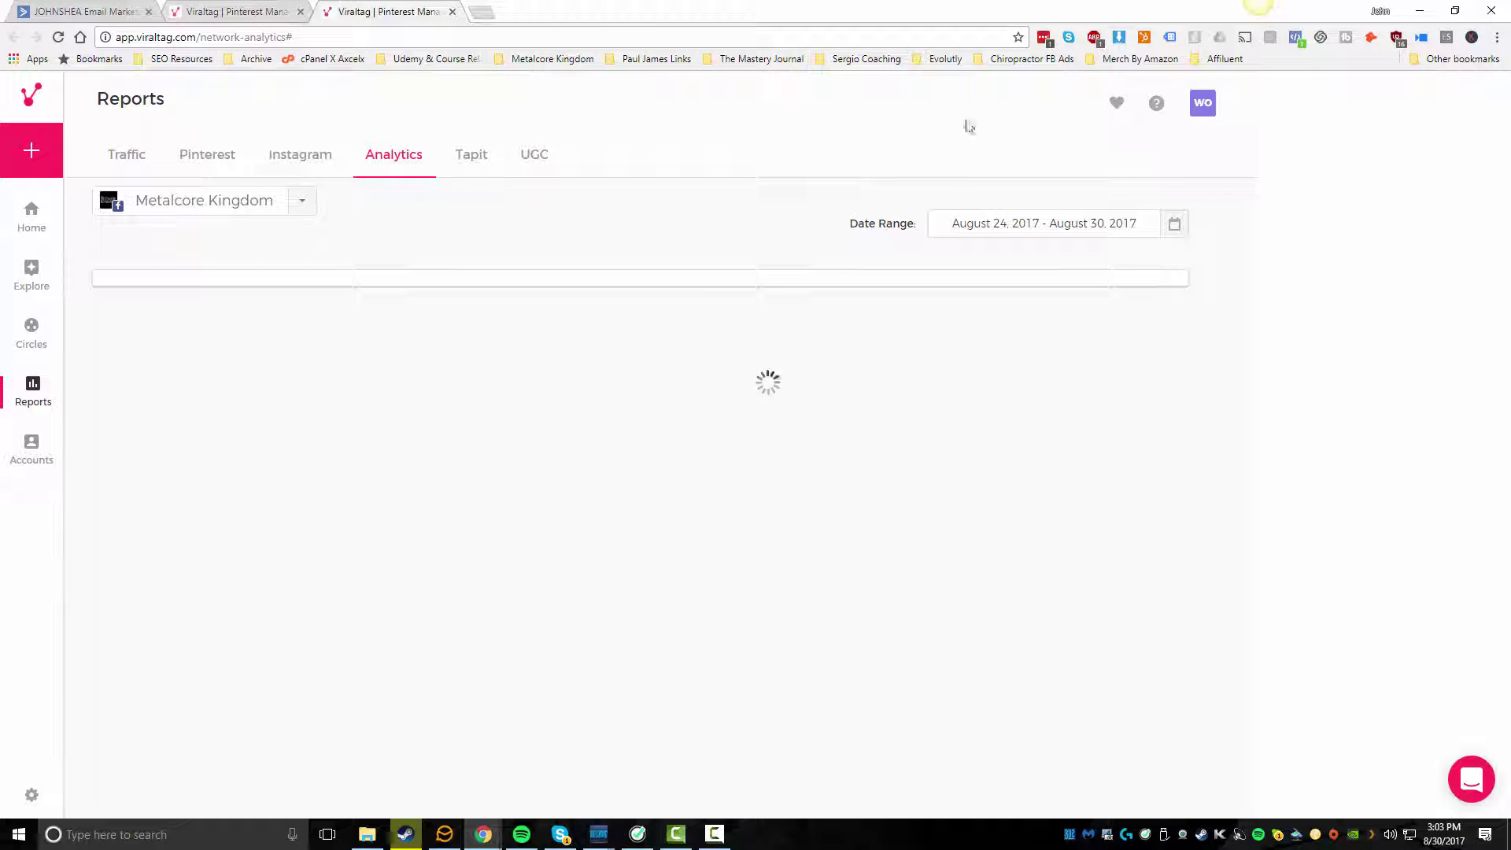
Step: Start adding a new team member from Team Members, keeping the Editor role
click(1203, 103)
click(1163, 167)
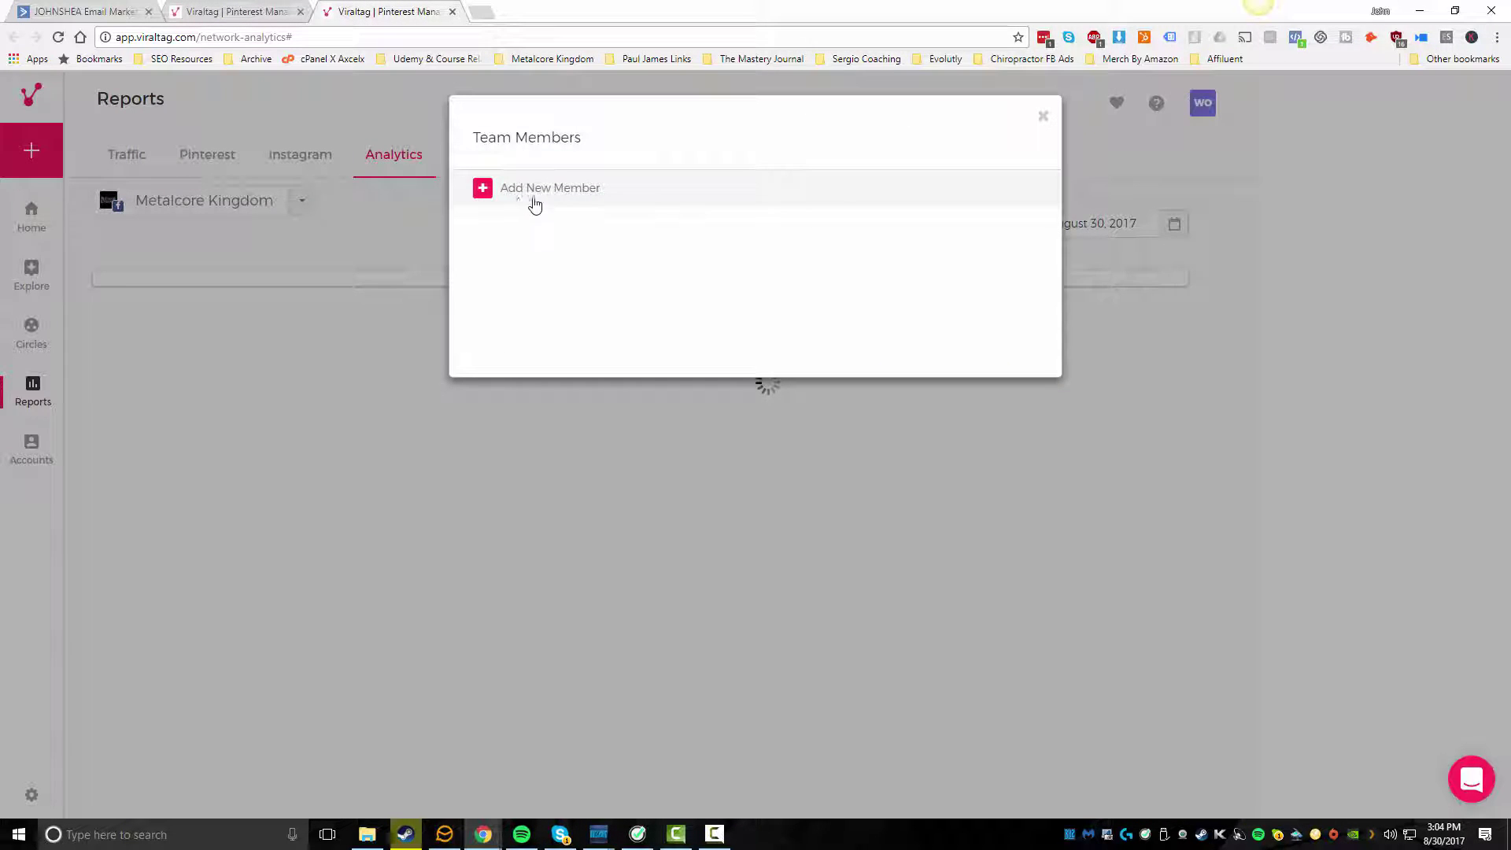
click(529, 193)
click(858, 230)
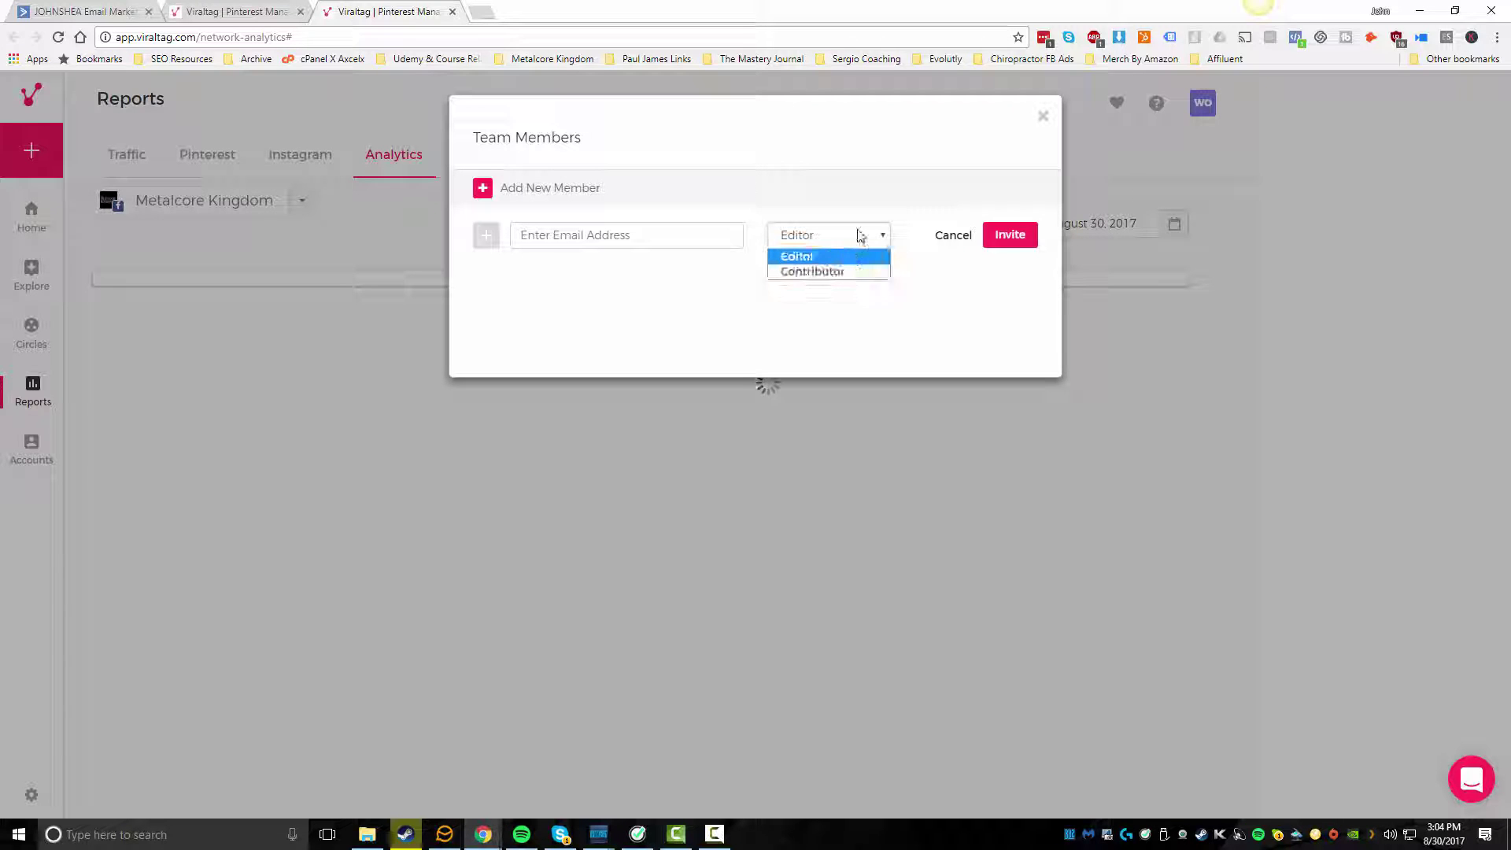
click(861, 235)
Step: Close the new member window and open My Profile settings
click(1043, 116)
click(1202, 103)
click(1127, 142)
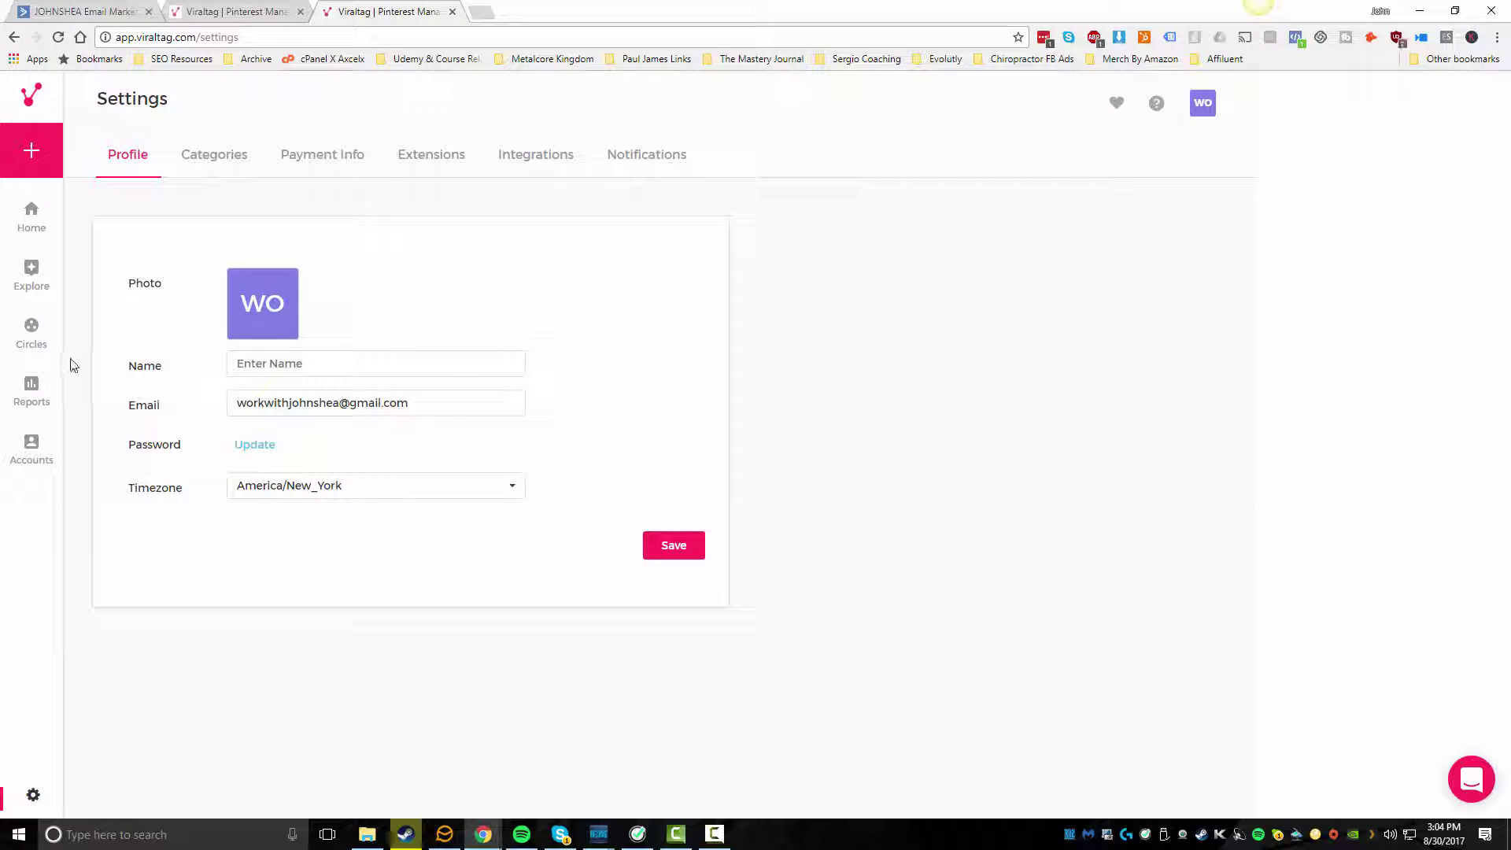
Step: View the Categories, Extensions and Integrations settings tabs
click(211, 161)
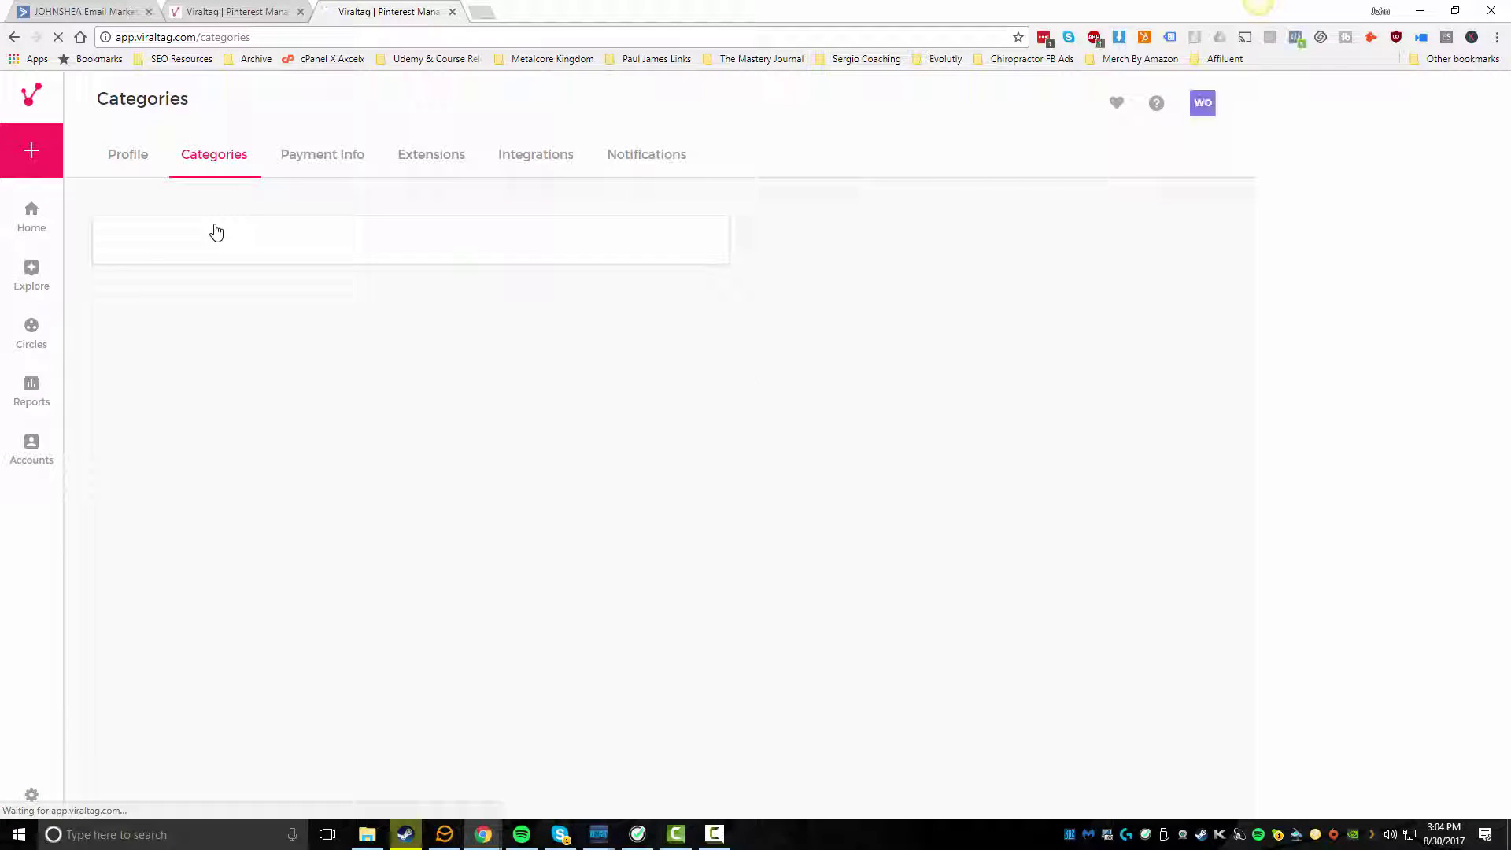
click(440, 170)
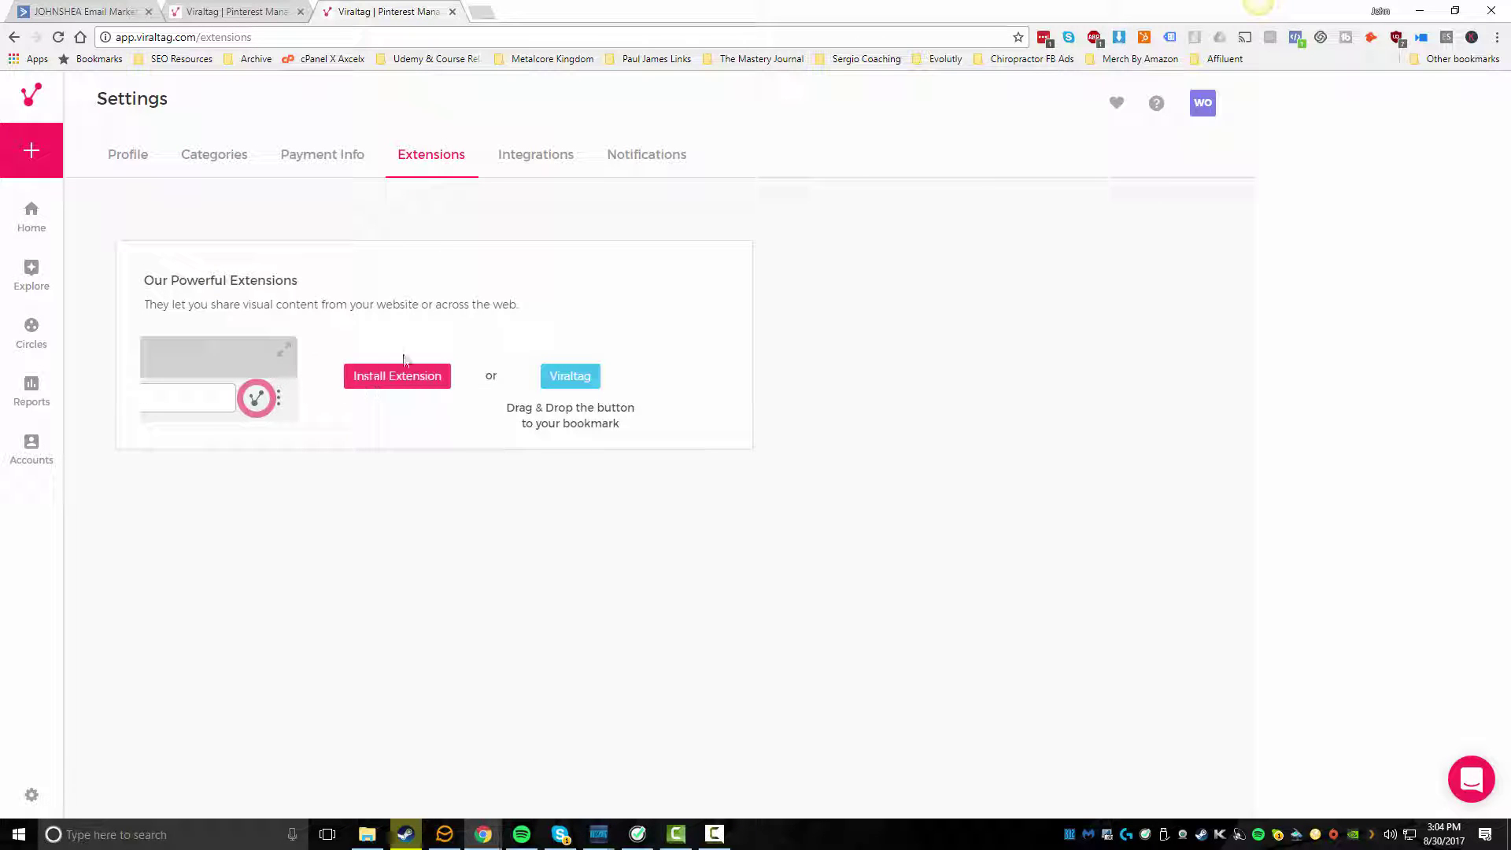
click(530, 154)
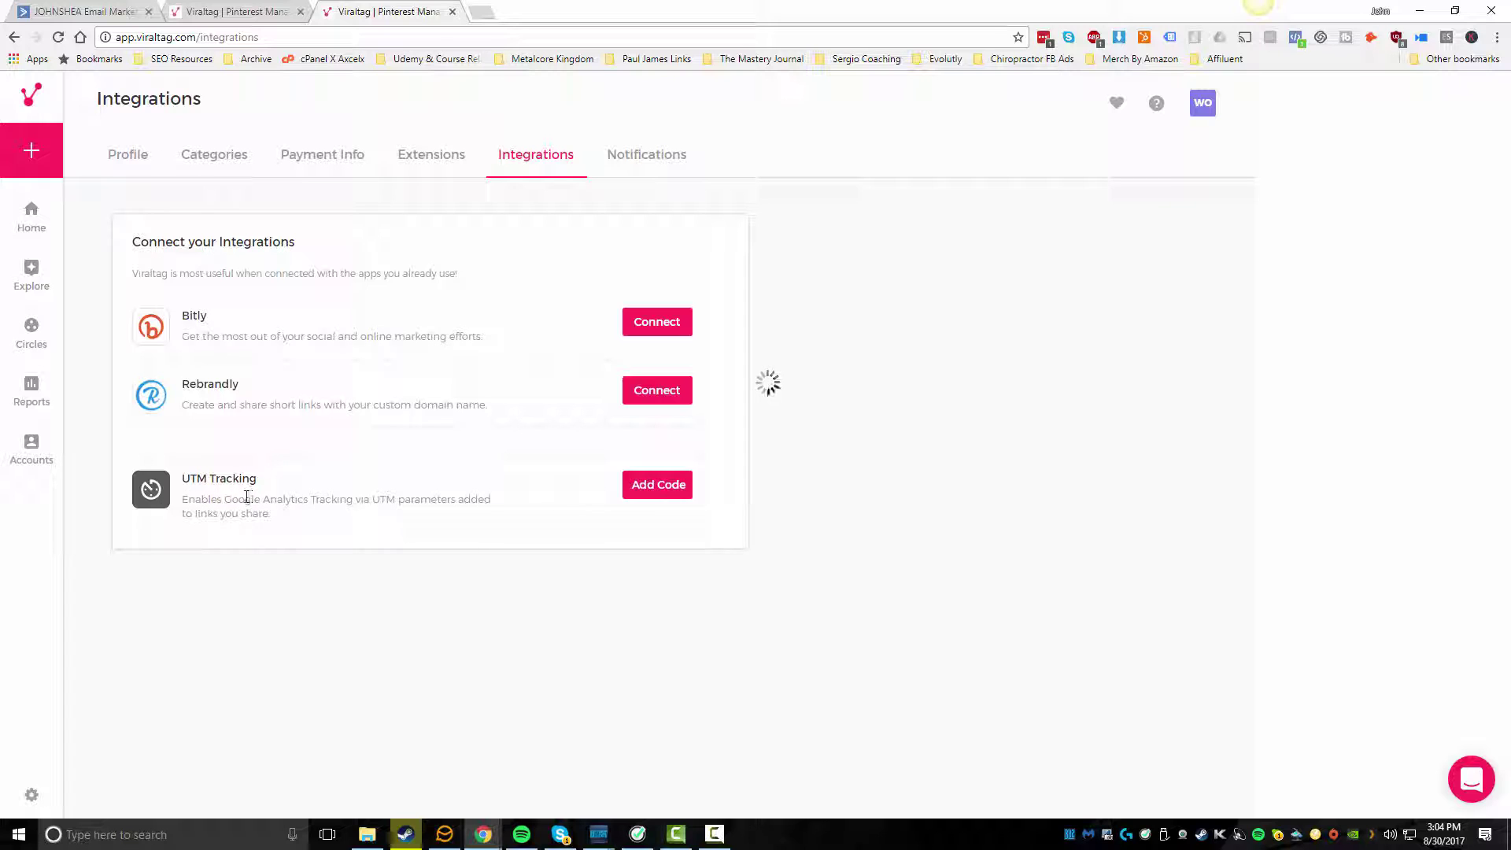
Step: Select the Rebrandly and Bitly descriptions, view e-mail Notifications, then return Home
drag(187, 407, 486, 417)
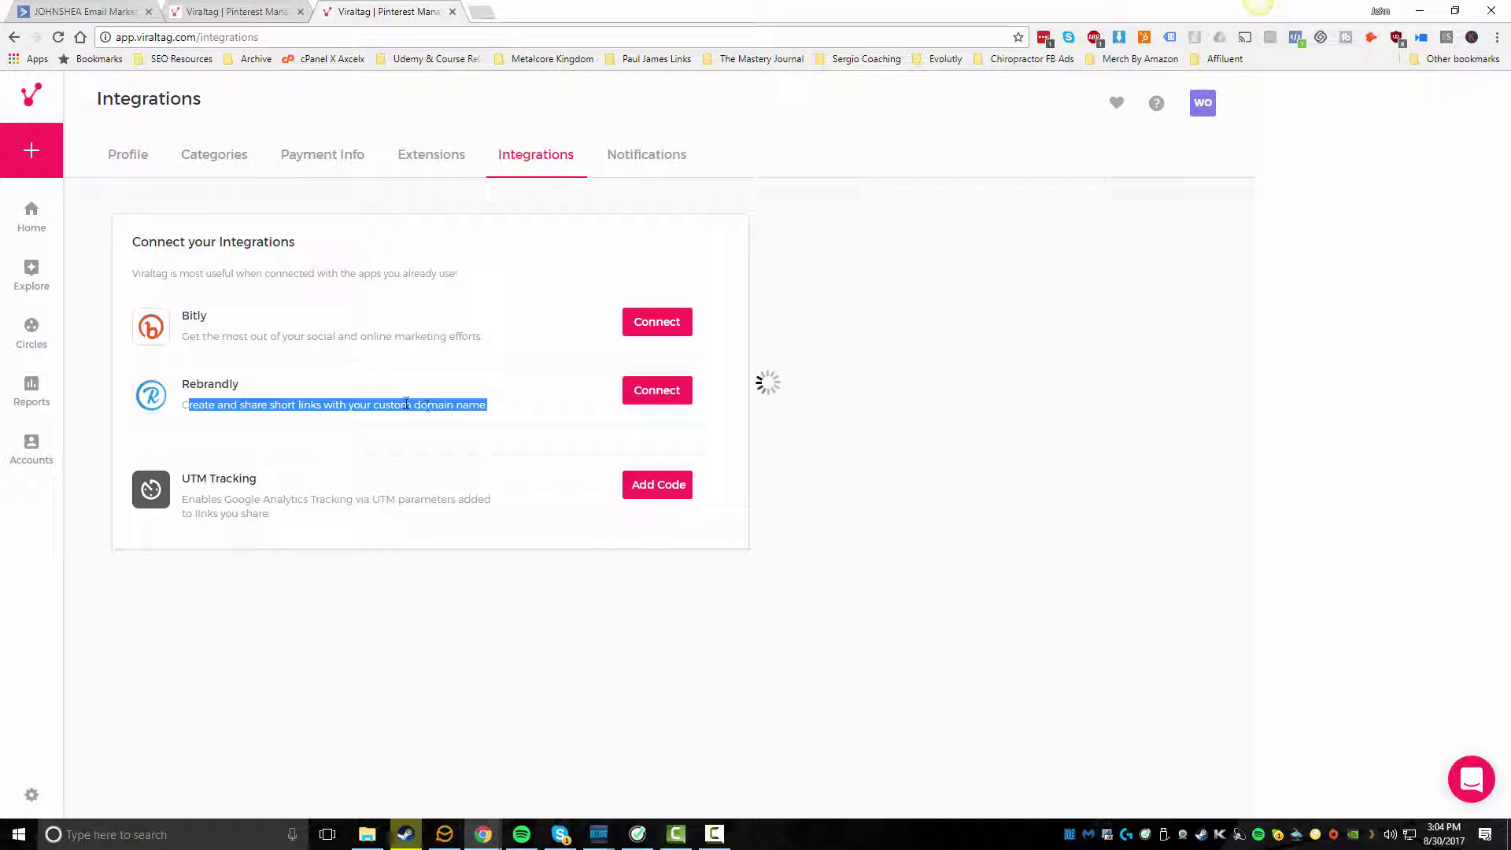
drag(189, 336, 483, 337)
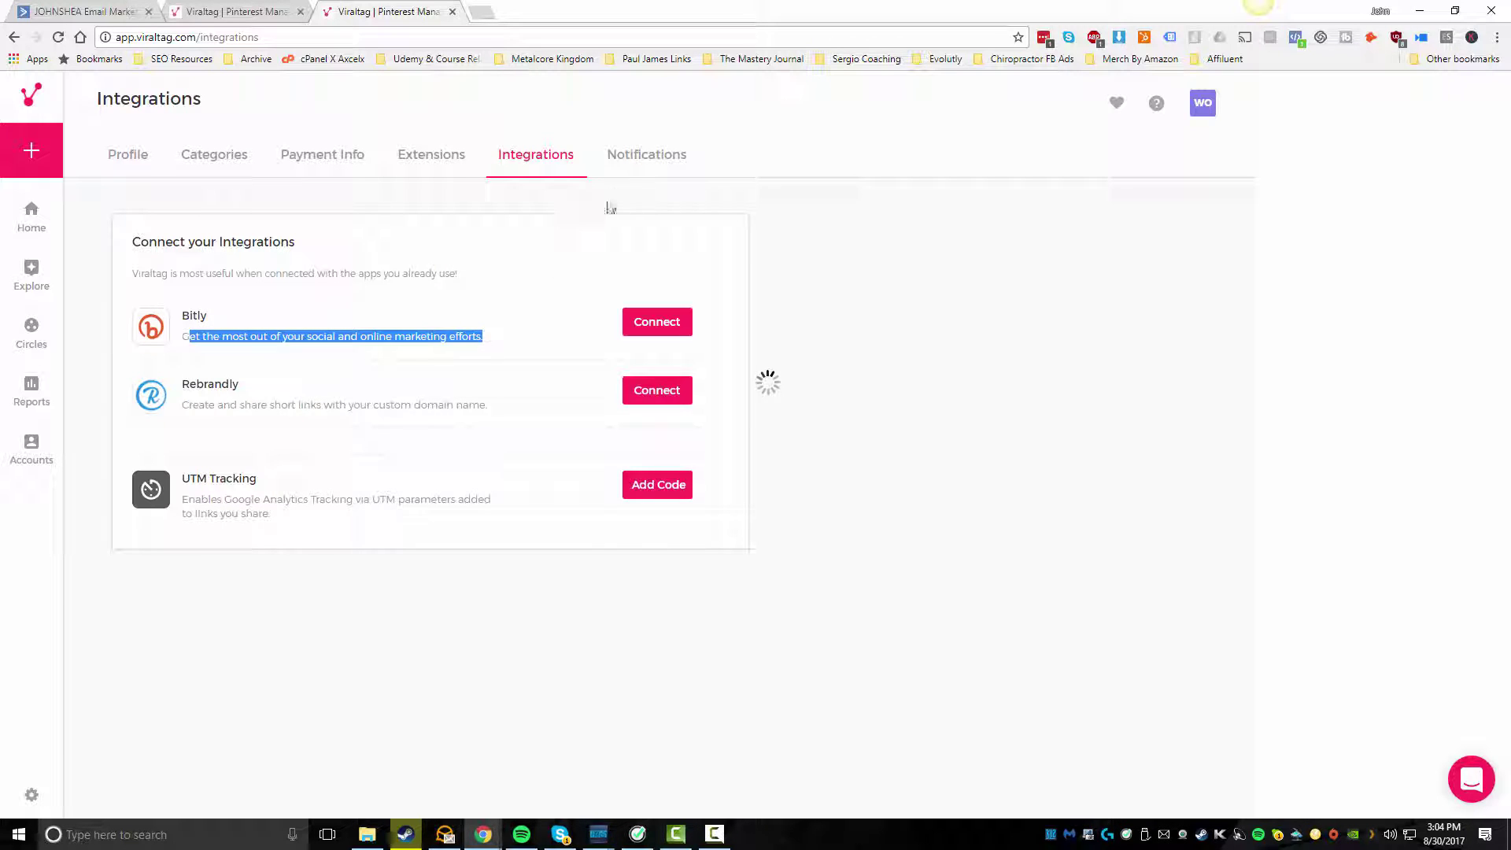
click(643, 160)
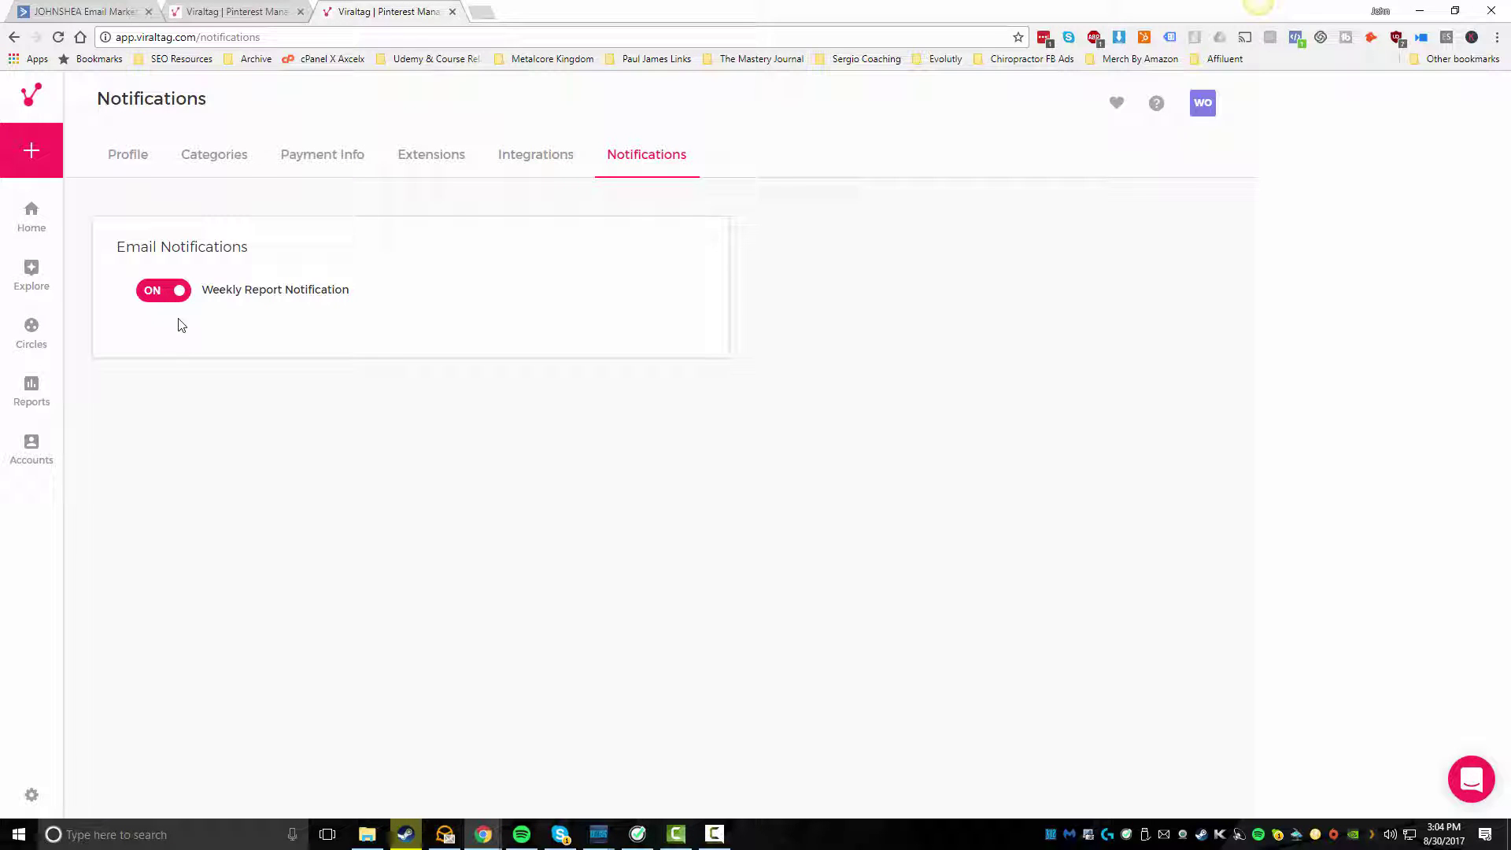
click(33, 219)
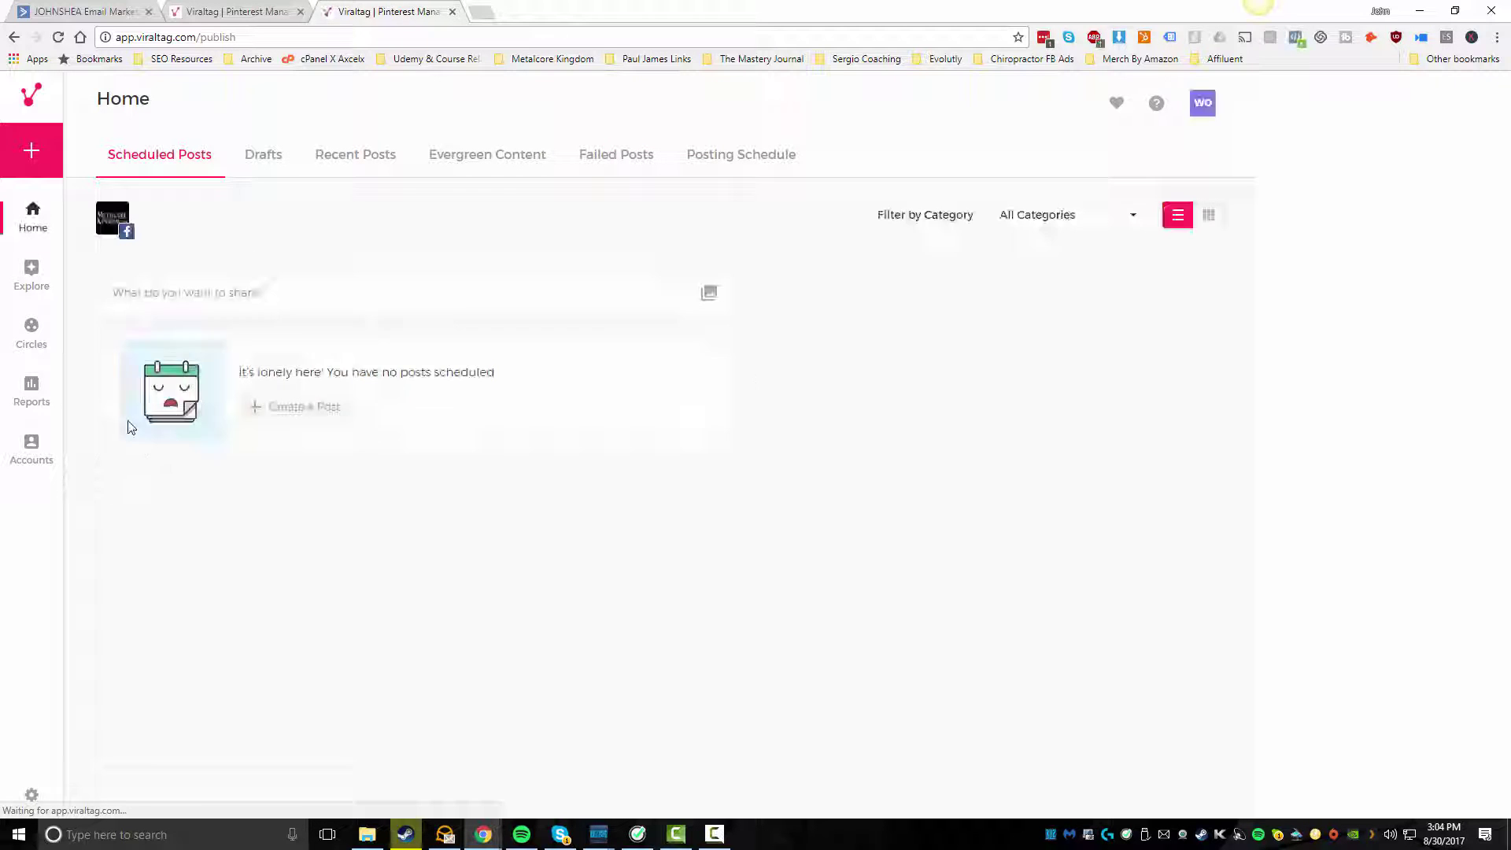